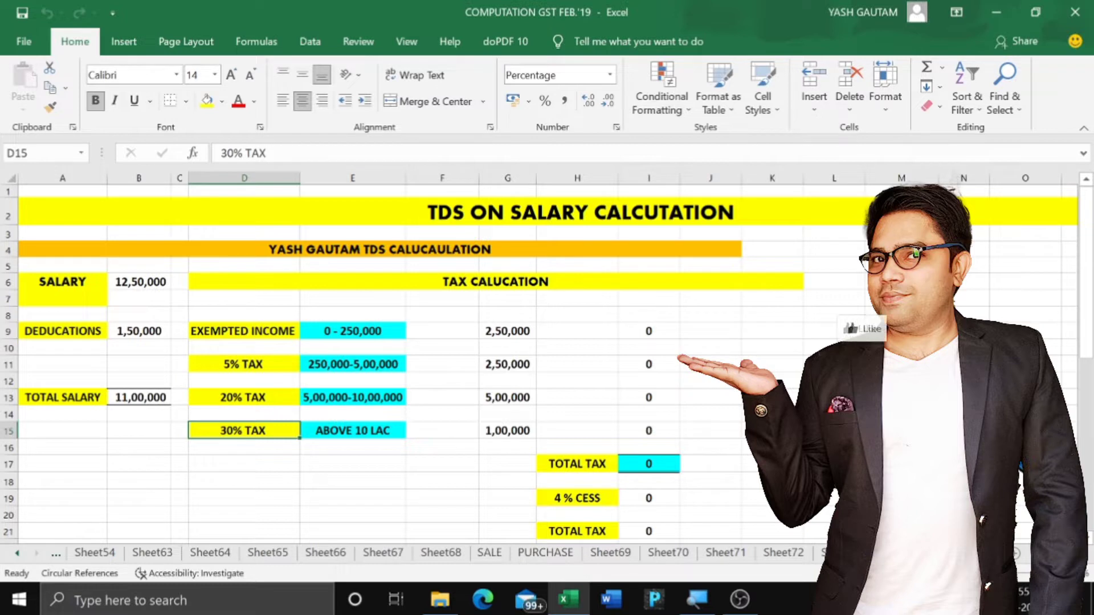
Review the 12,50,000 salary, the 1,50,000 deductions and the exempted, 5%, 20% and 30% tax slabs
left_click(150, 285)
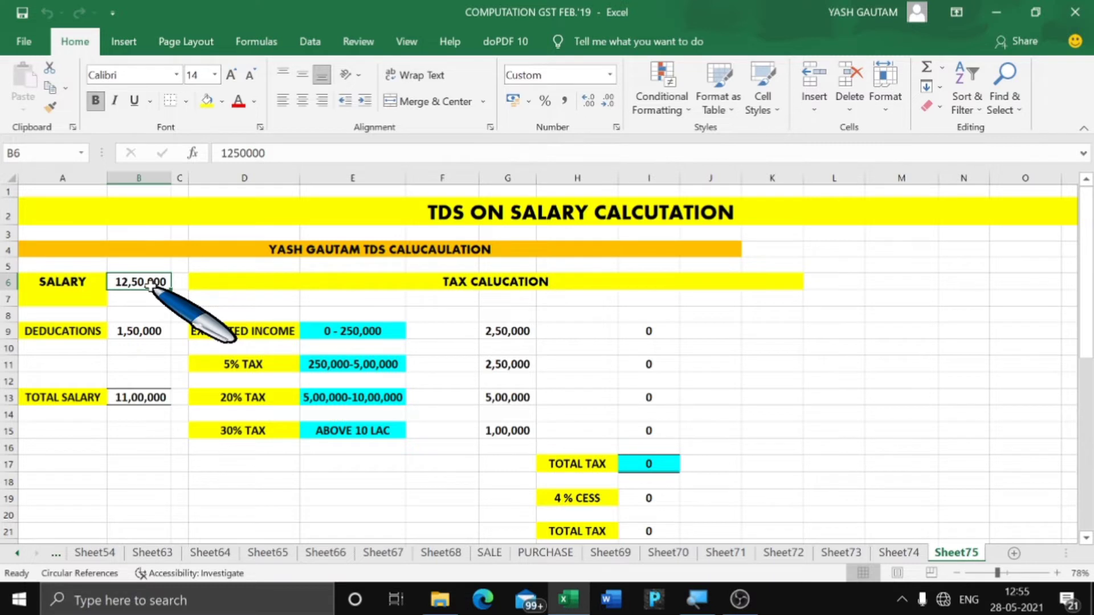
left_click(80, 285)
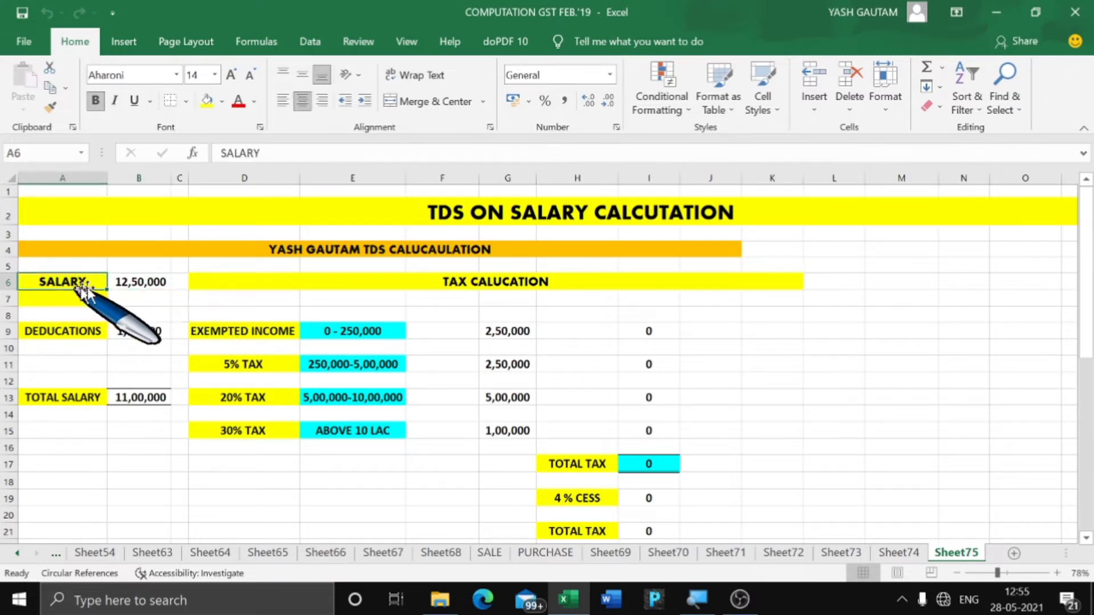
left_click(147, 283)
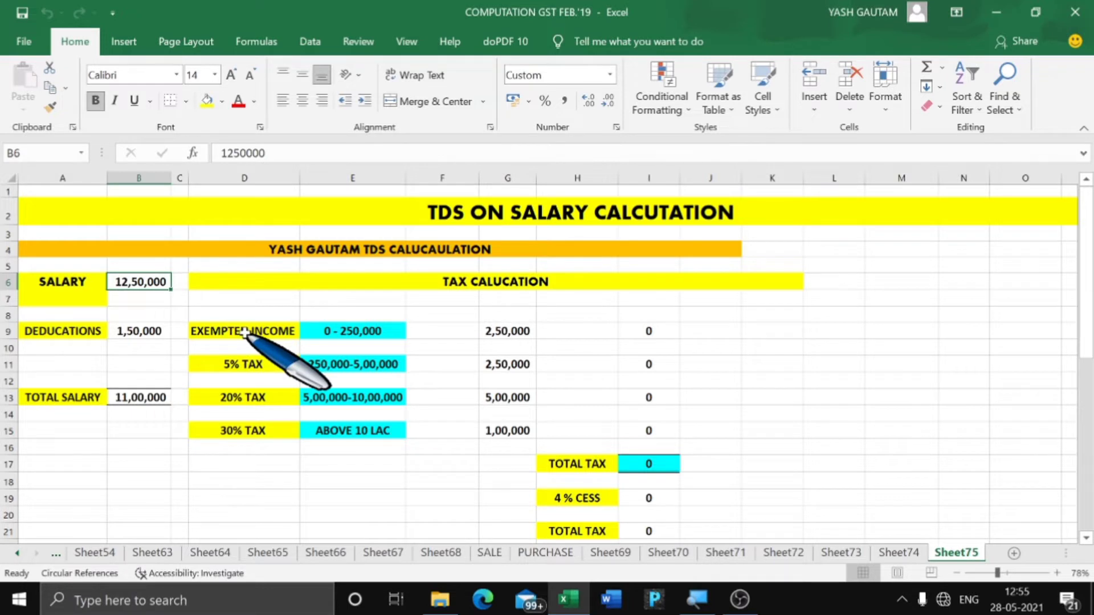
left_click(245, 333)
key("ctrl+5")
left_click(254, 367)
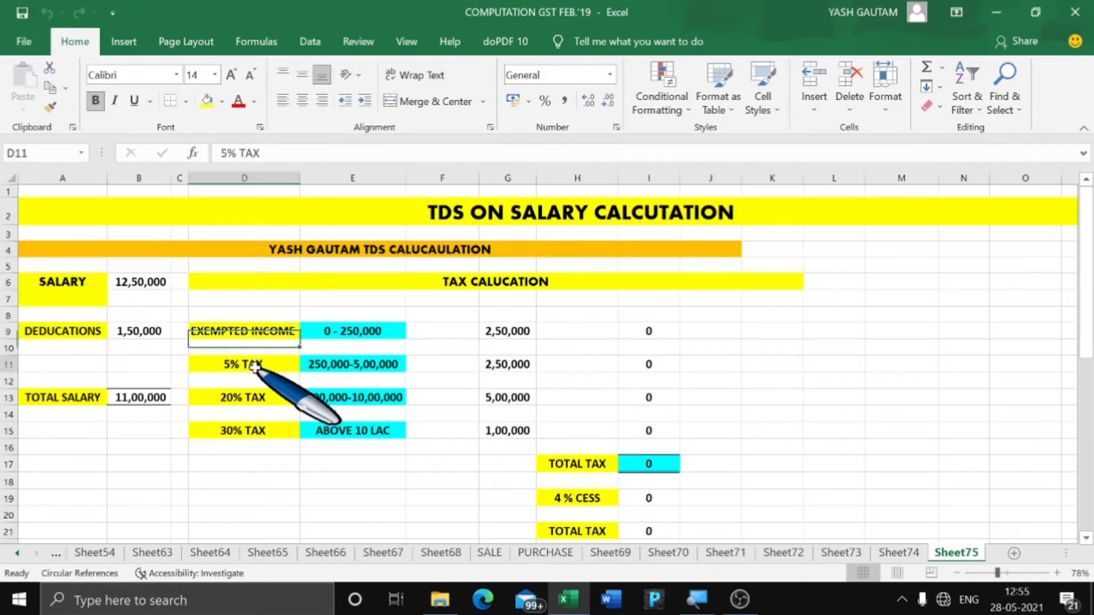
left_click(256, 398)
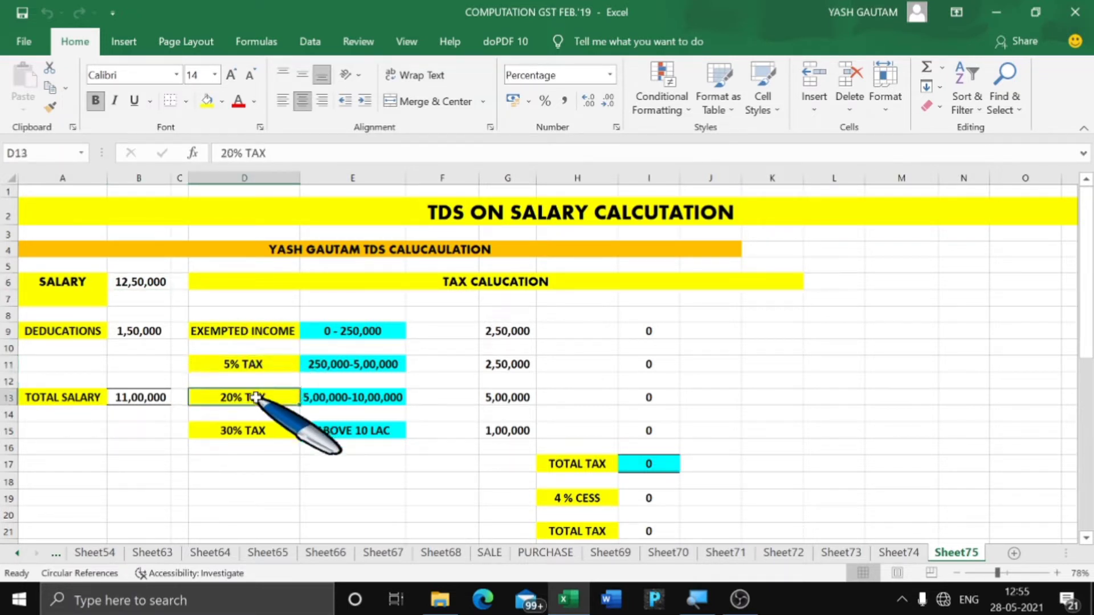
left_click(255, 431)
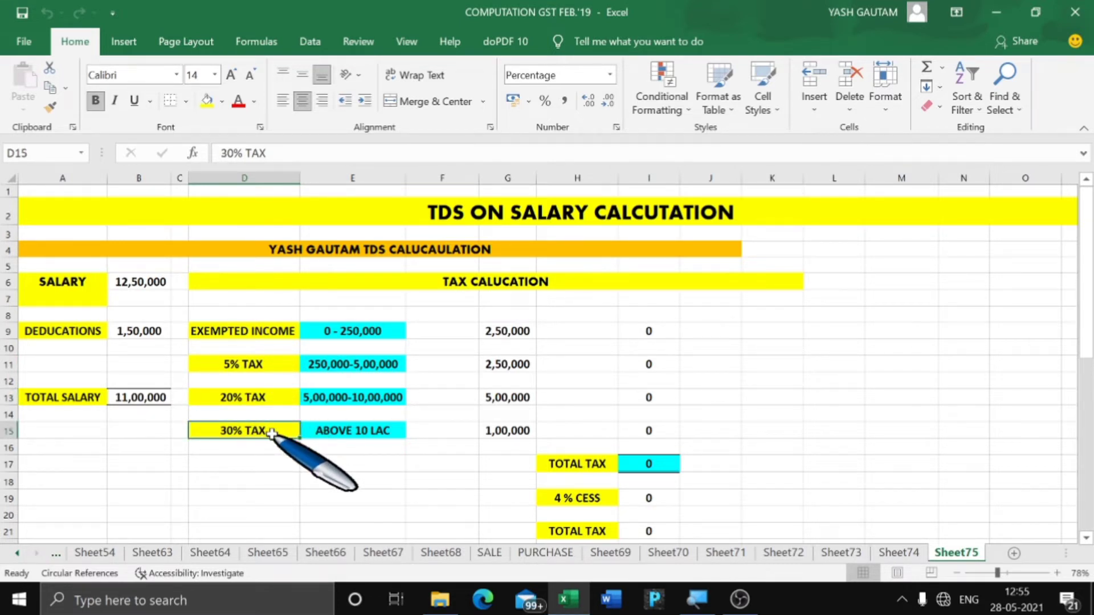
left_click(59, 330)
left_click(147, 329)
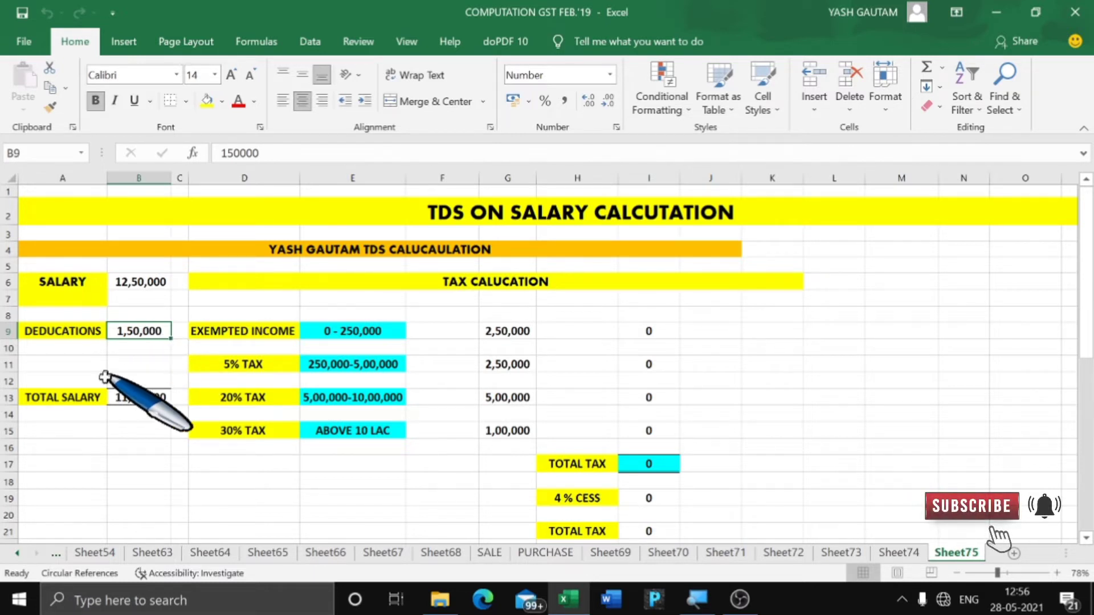
Compare the TOTAL SALARY cell B13 with the salary in B6 and deductions in B9
left_click(91, 397)
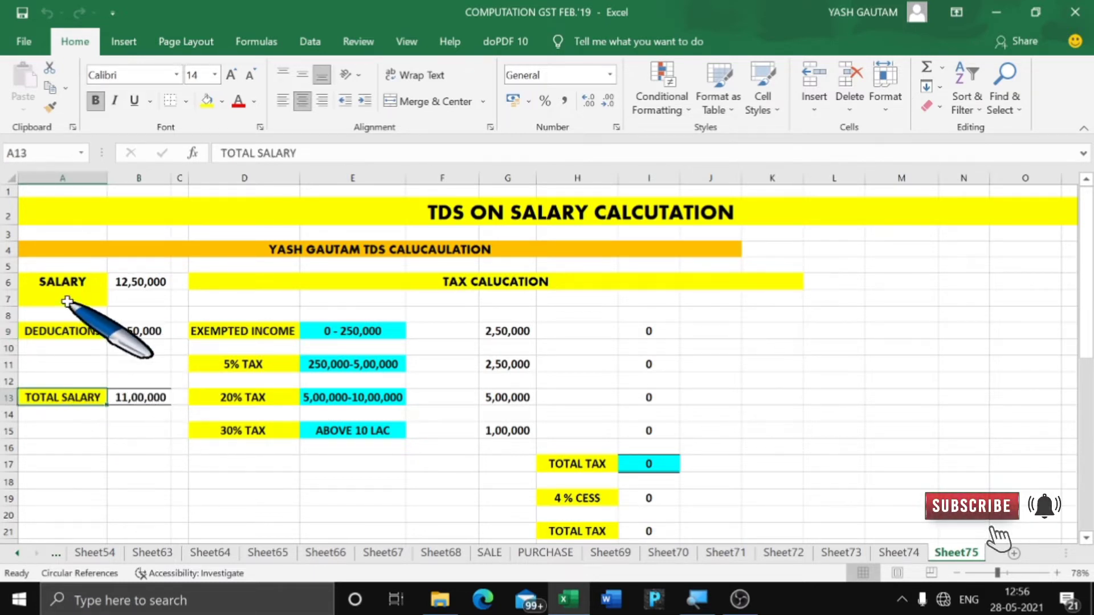
left_click(91, 282)
left_click(143, 282)
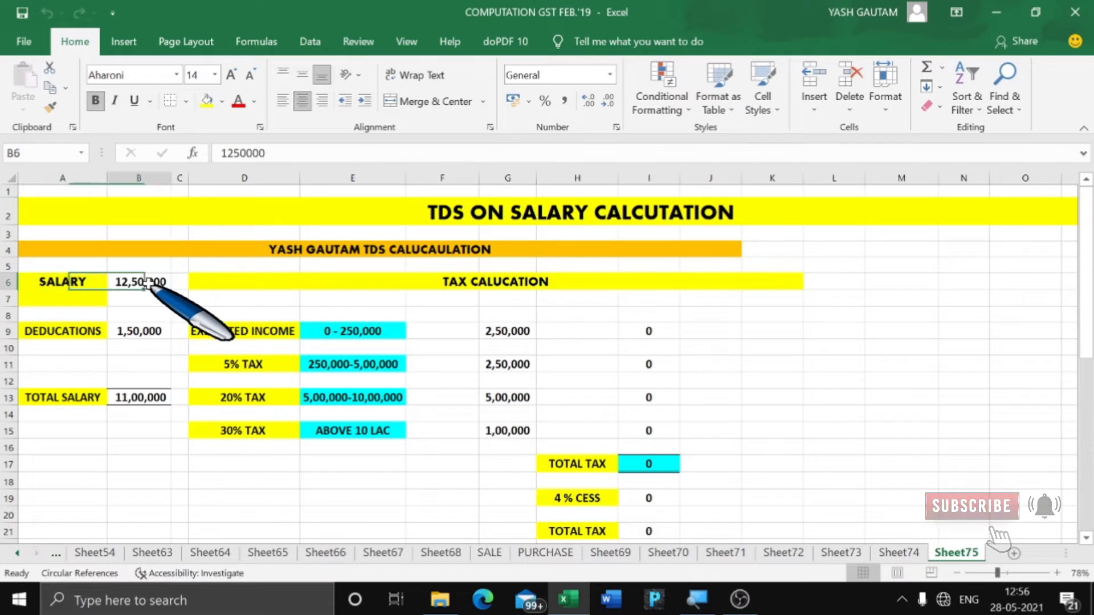
left_click(79, 329)
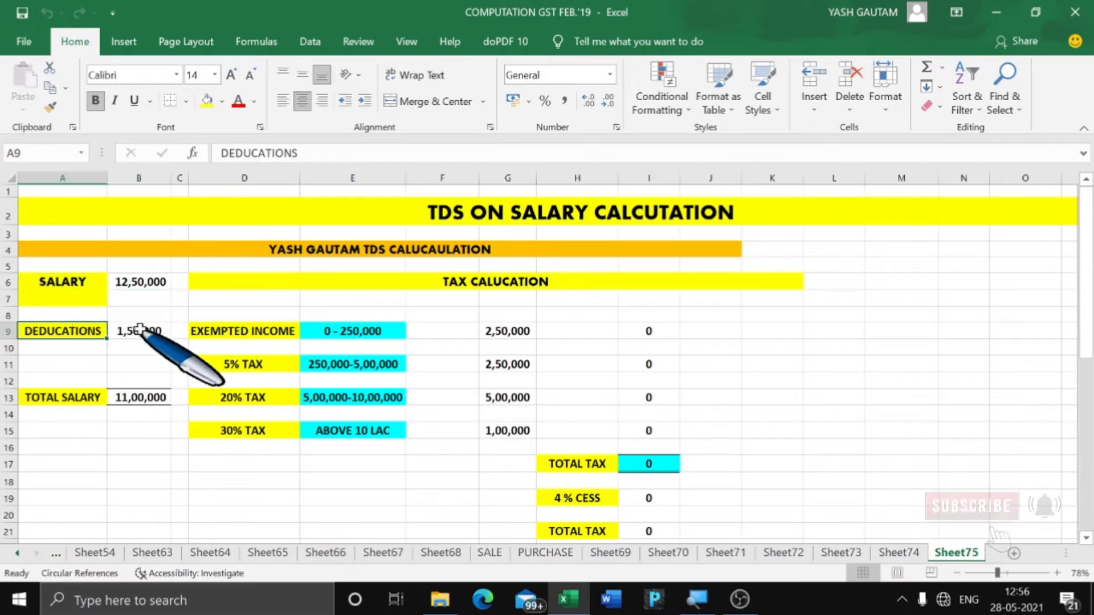
left_click(140, 331)
left_click(140, 397)
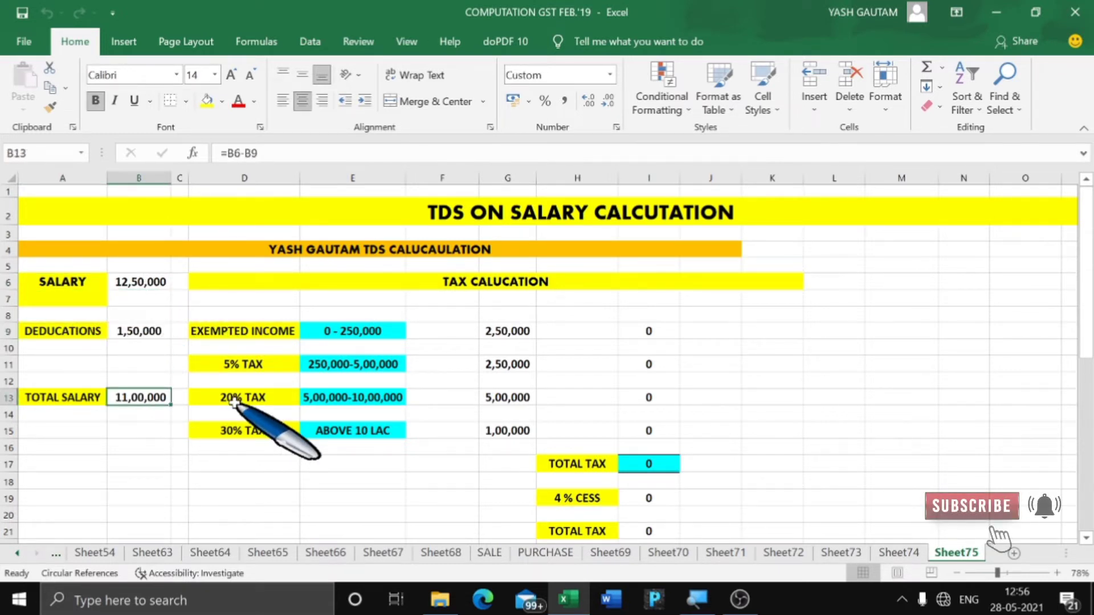
left_click(74, 399)
left_click(140, 399)
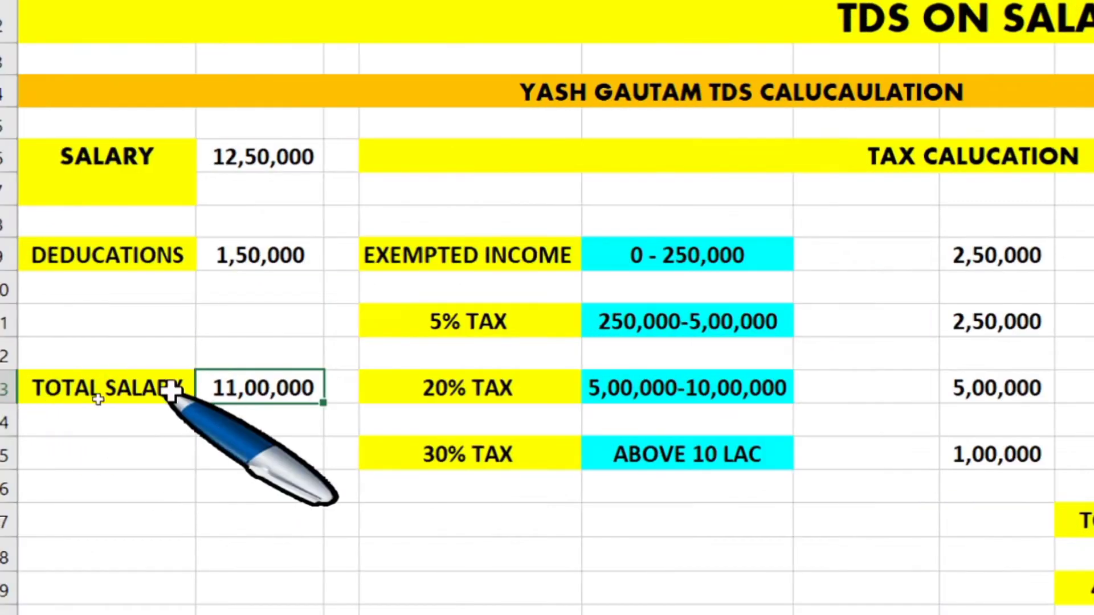
Enter =B6-B9 in B13 so total salary shows 11,00,000
type("=")
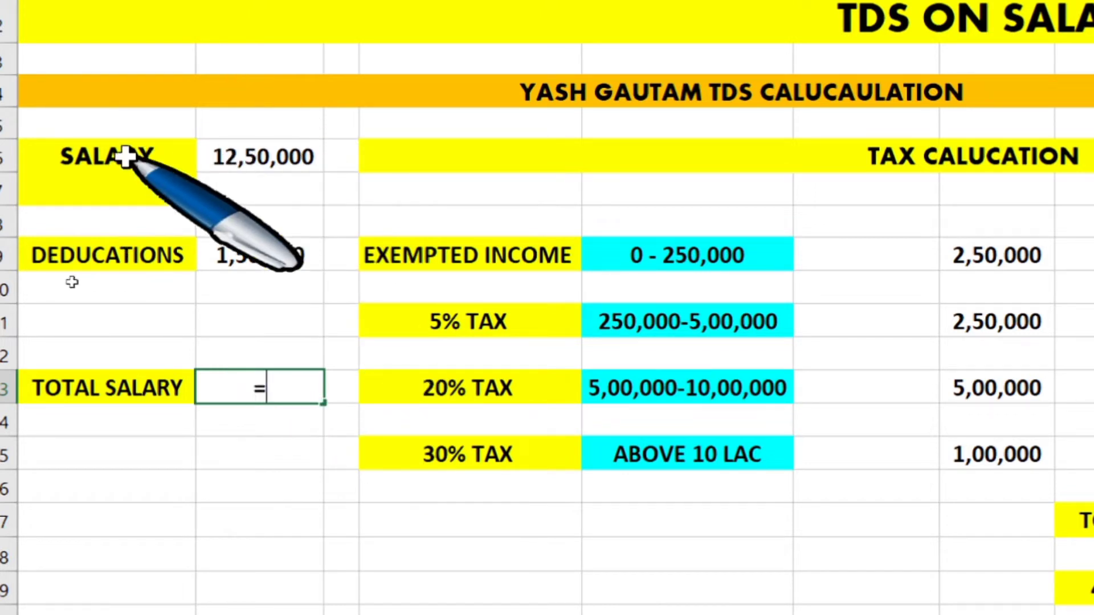
left_click(266, 152)
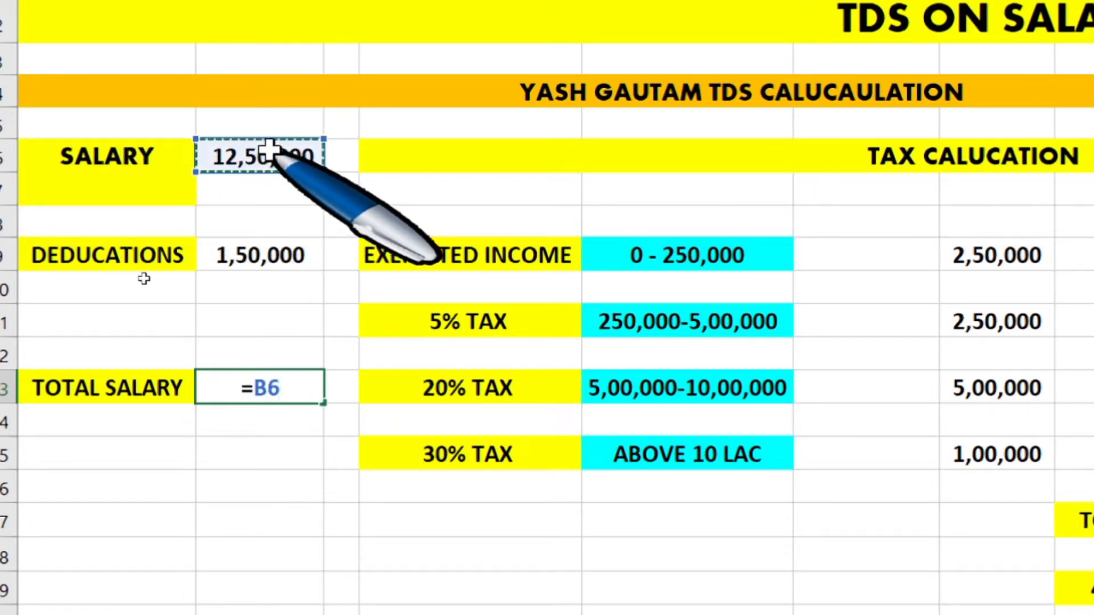
type("-")
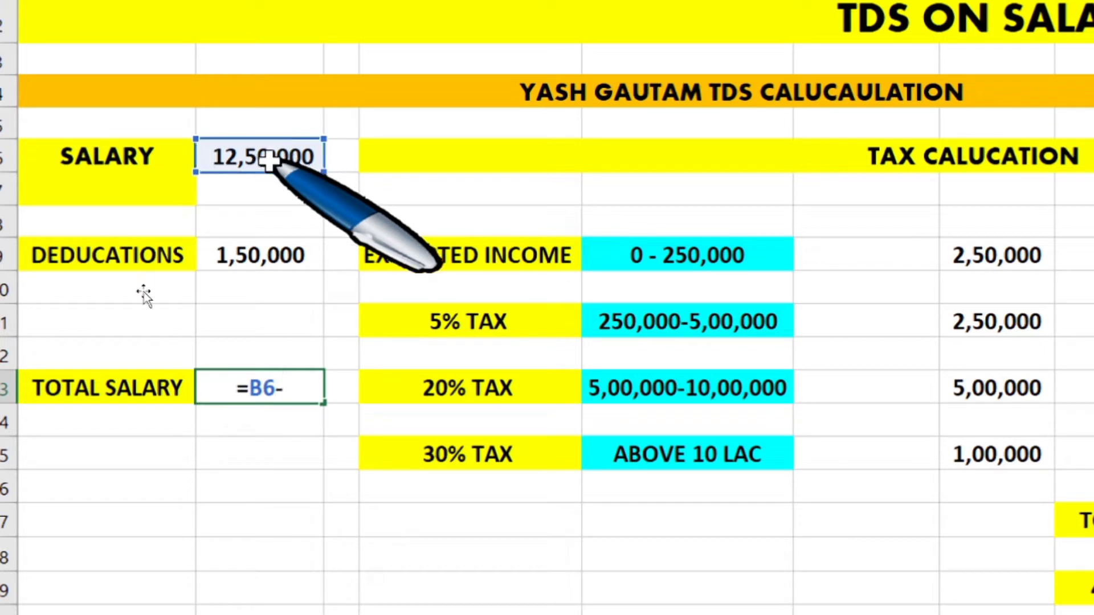
left_click(251, 250)
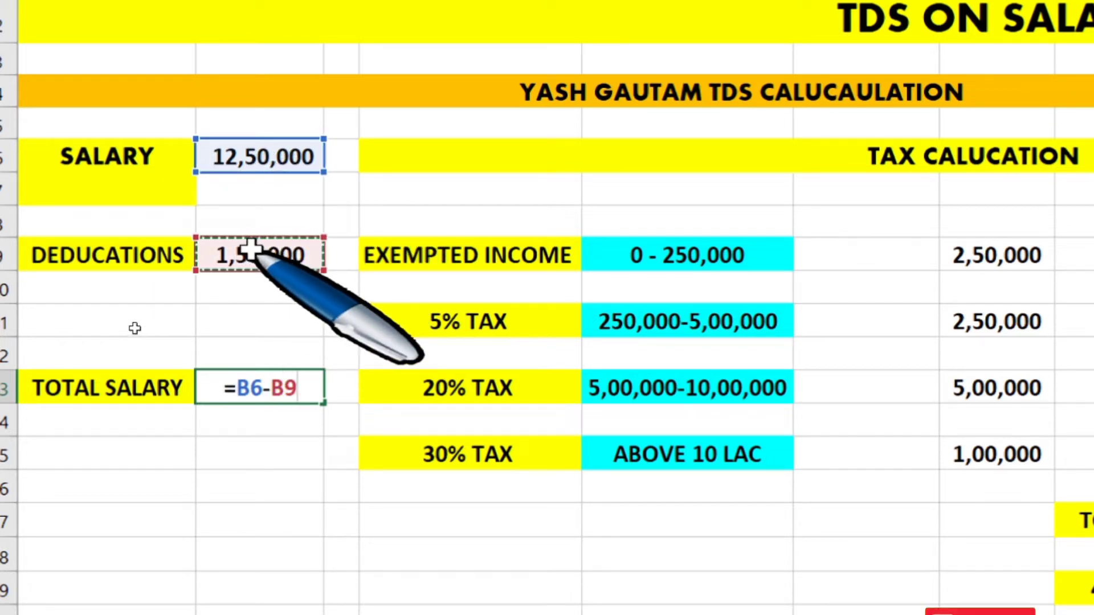
key("Return")
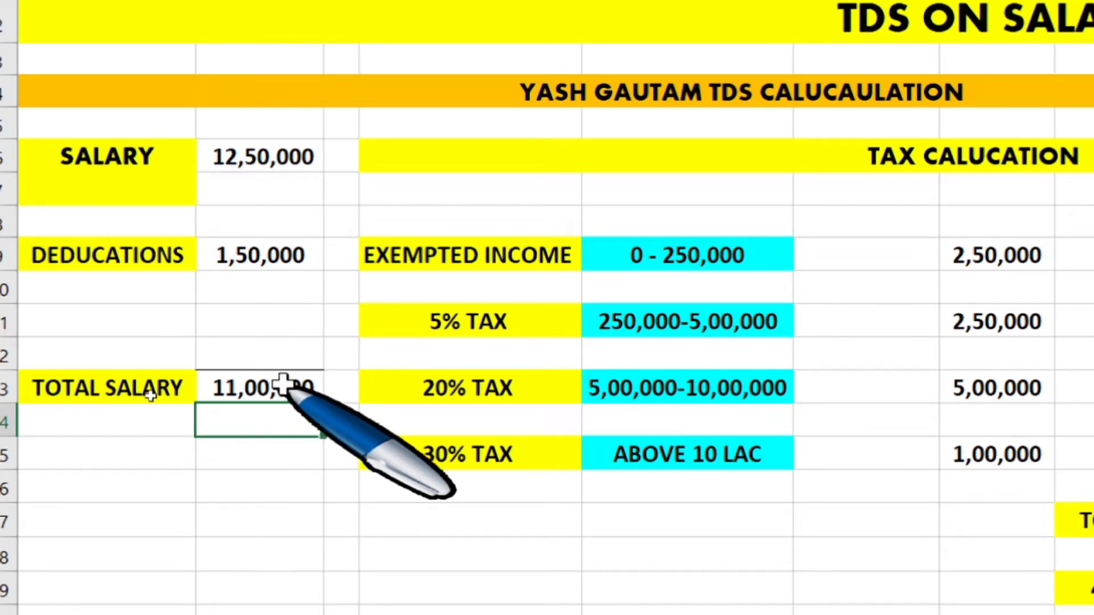
left_click(303, 388)
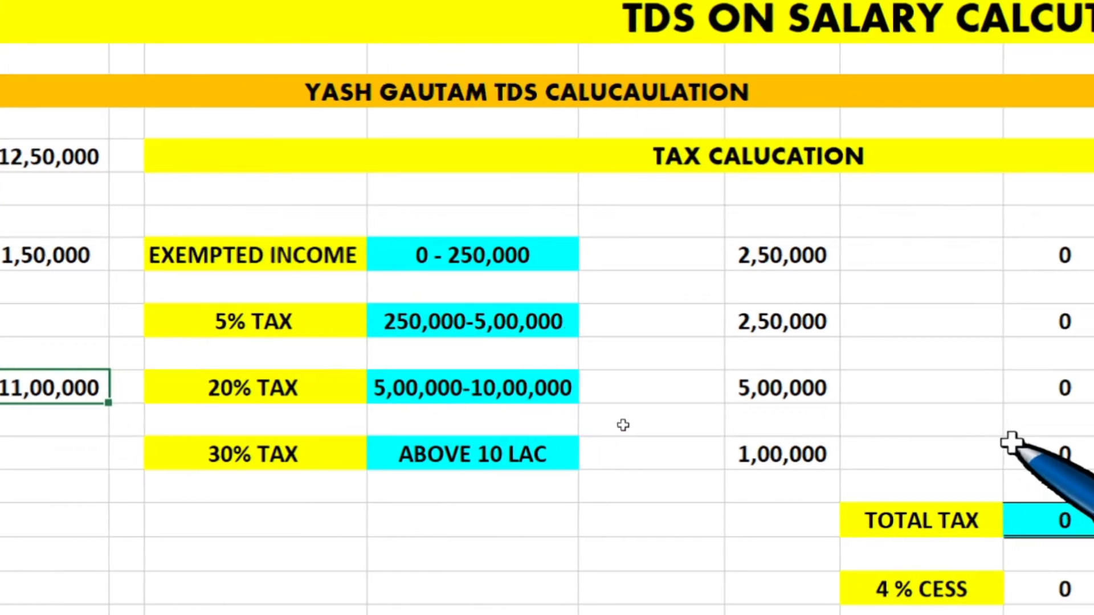
Enter =G11*5/100 as the 5% slab tax on 2,50,000, giving 12500
left_click(687, 257)
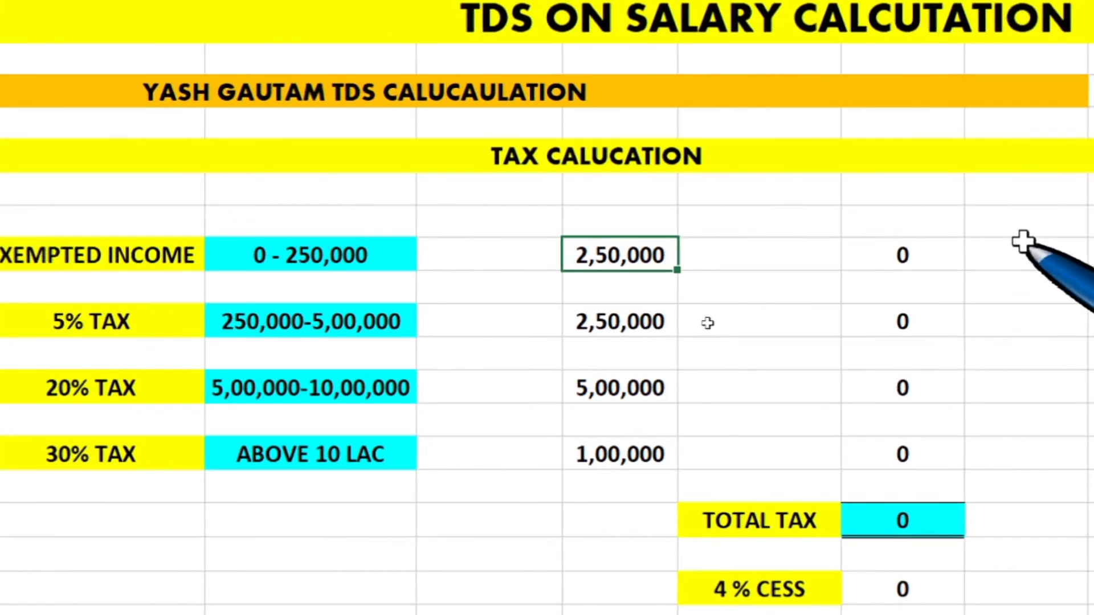
left_click(907, 256)
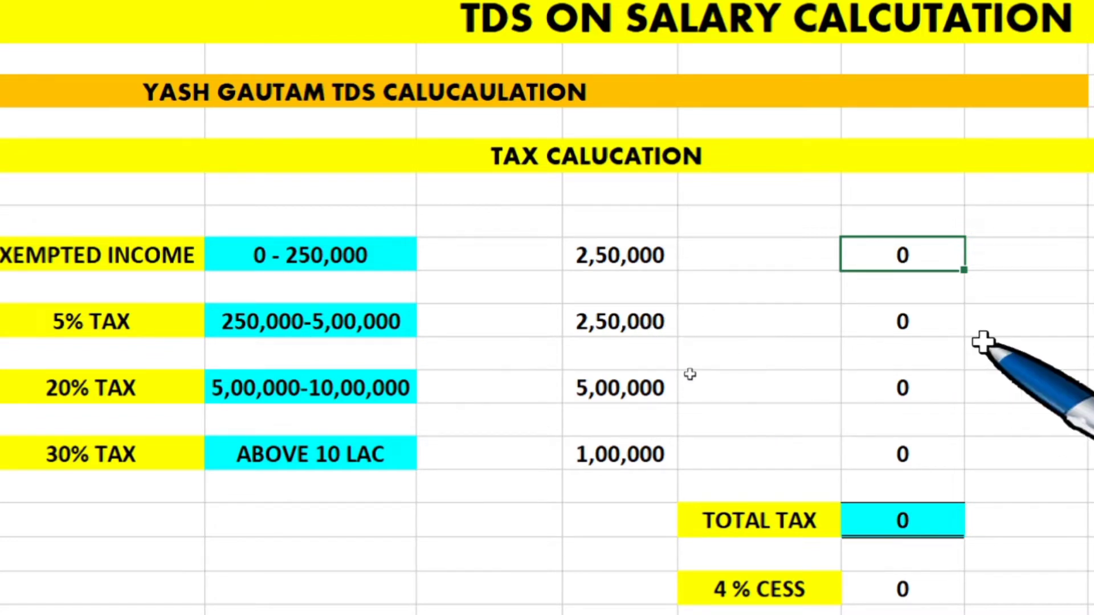
left_click(903, 318)
type("=")
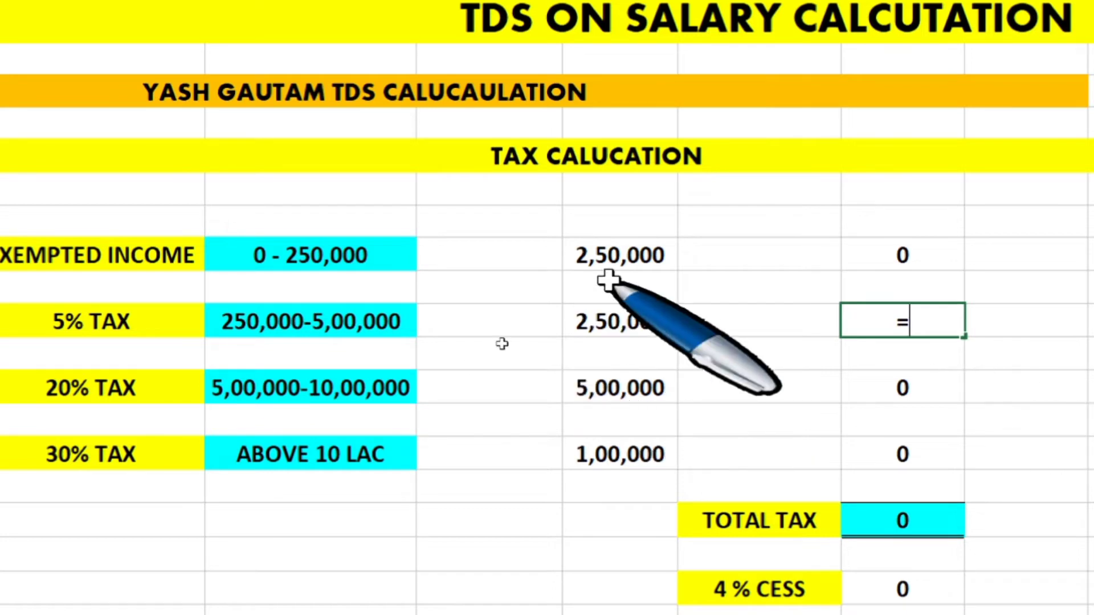
left_click(626, 327)
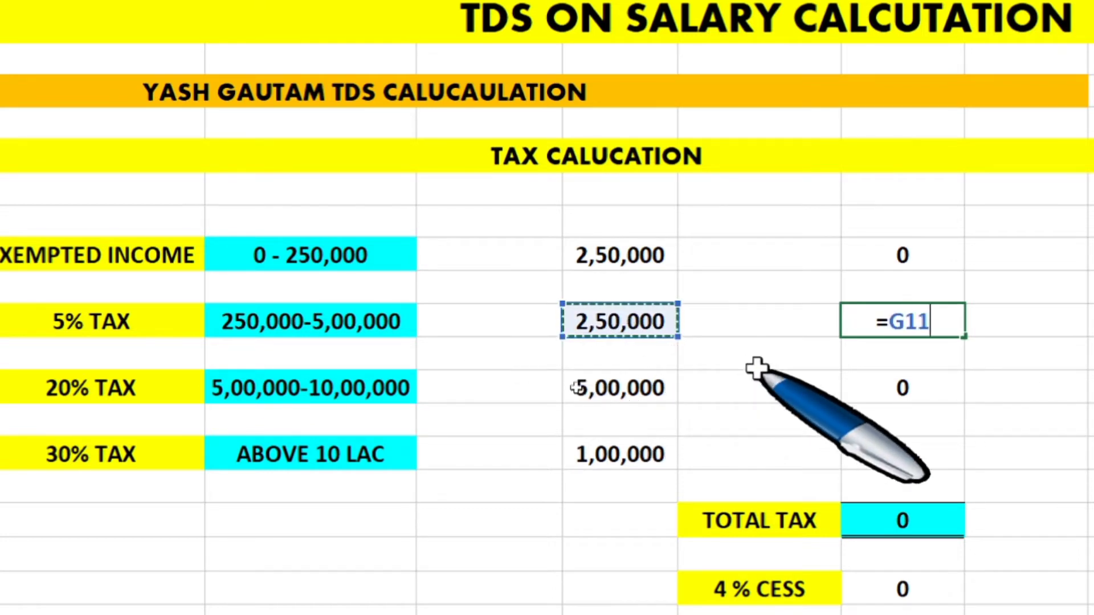
type("*5/")
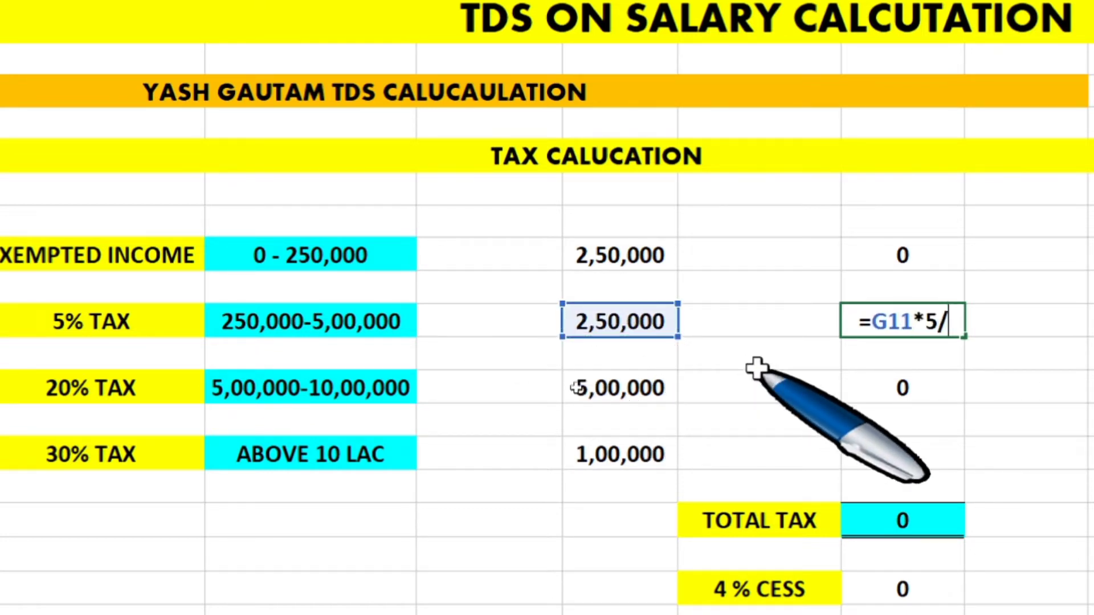
type("100")
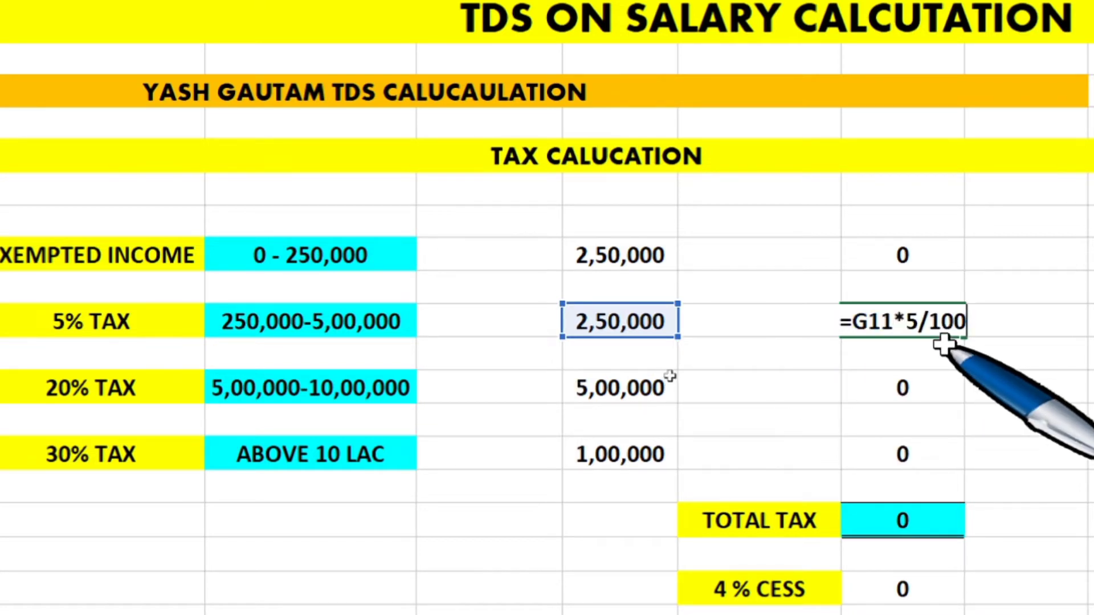
key("Return")
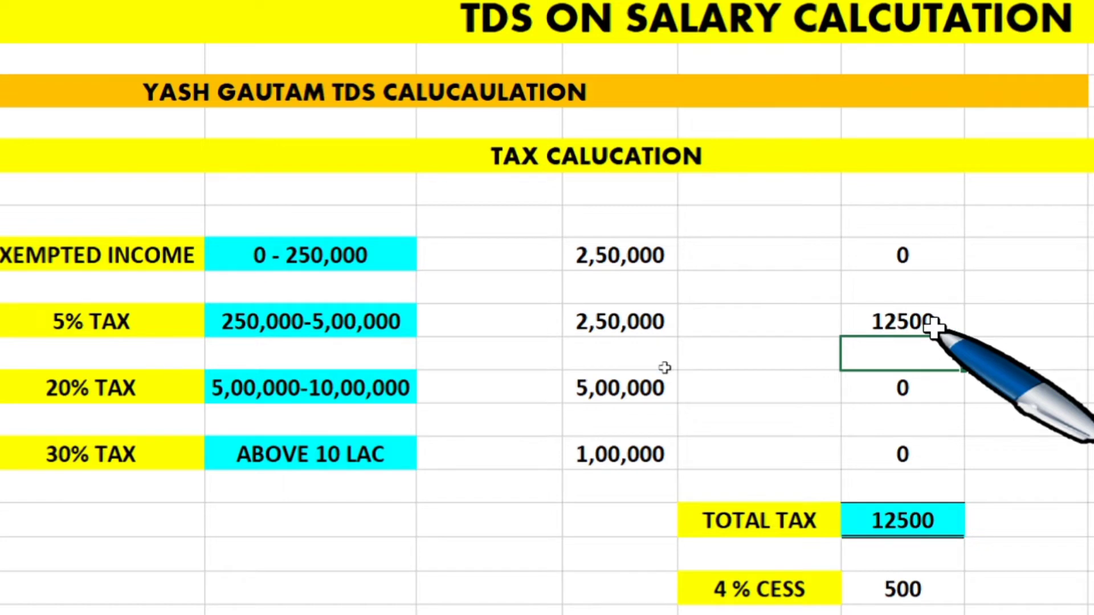
left_click(933, 326)
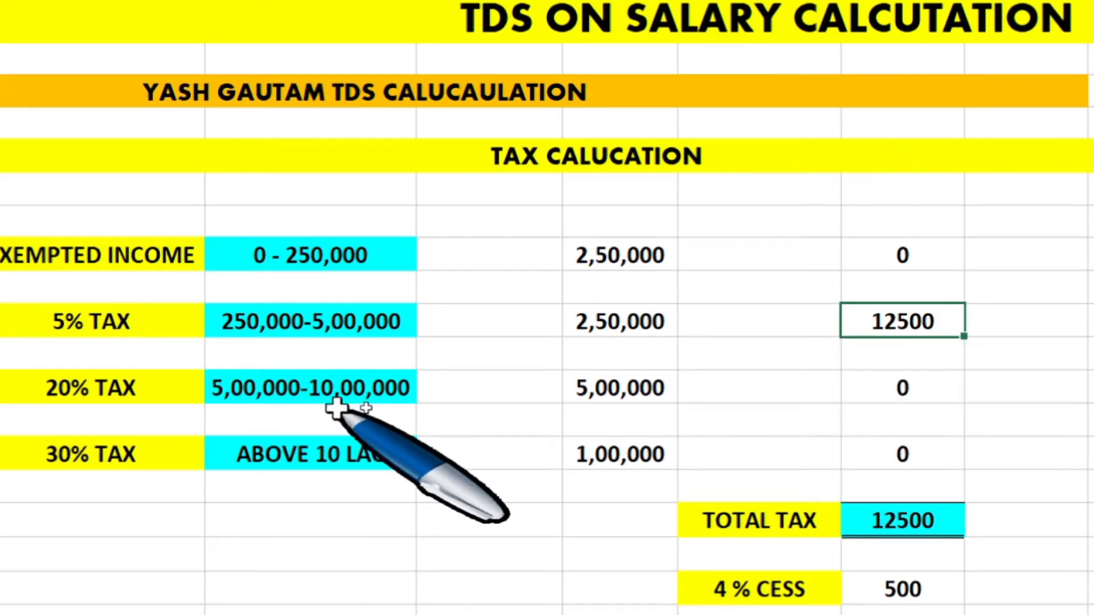
left_click(628, 390)
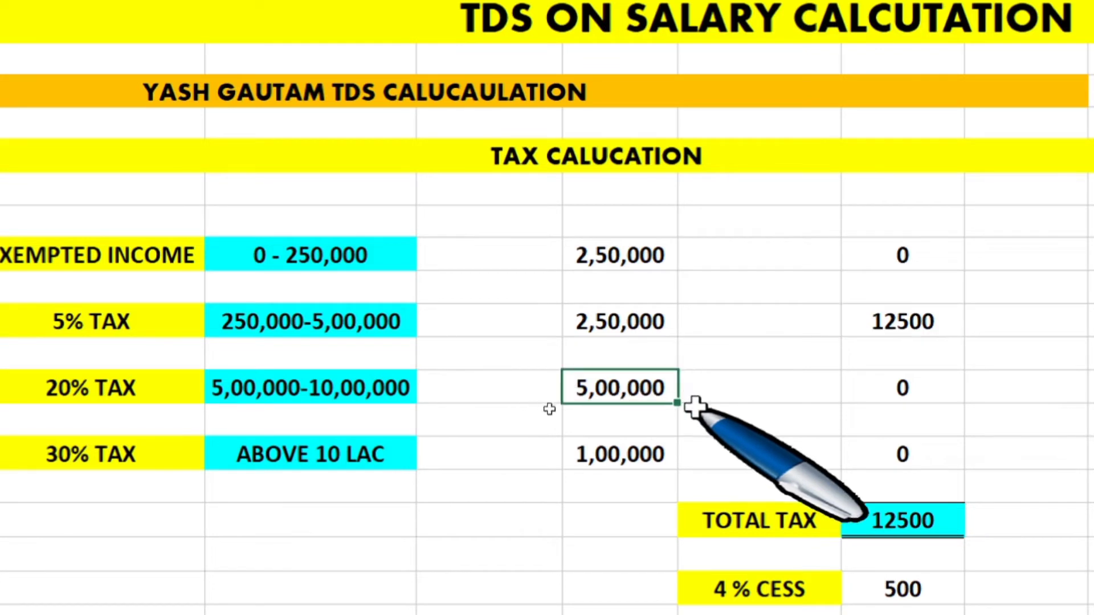
Enter =G13*20/100 in the 20% slab's tax cell, giving 100000
left_click(937, 392)
type("=")
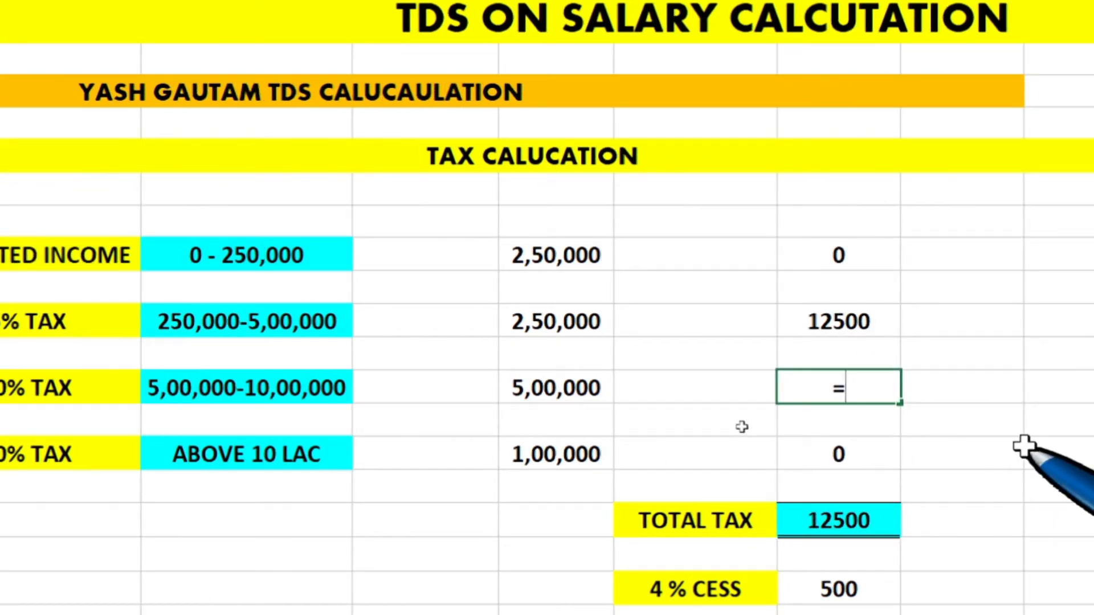
left_click(547, 386)
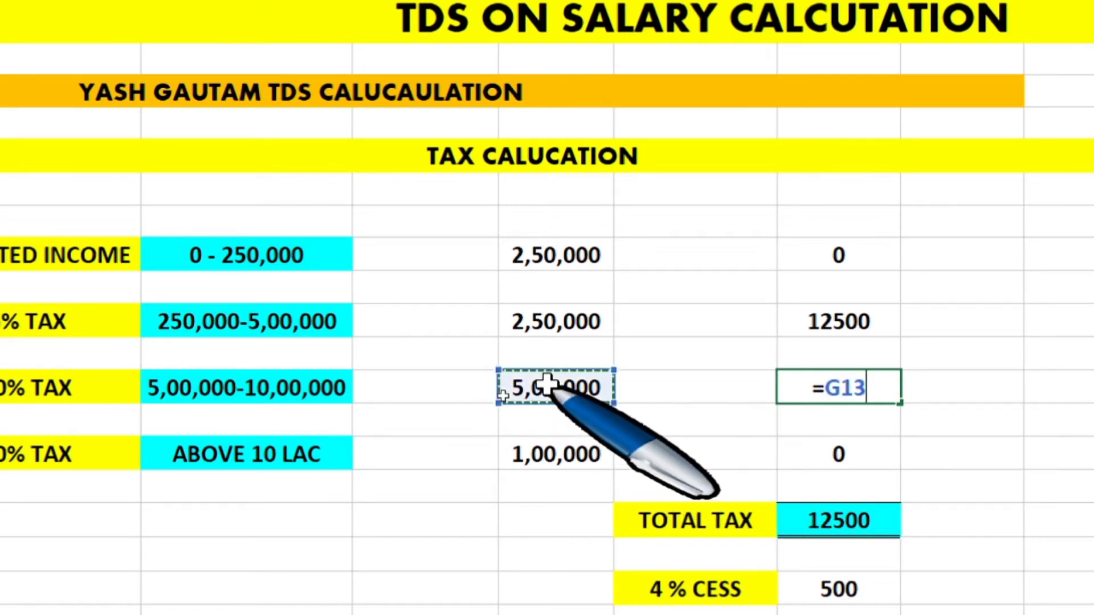
type("*20/100")
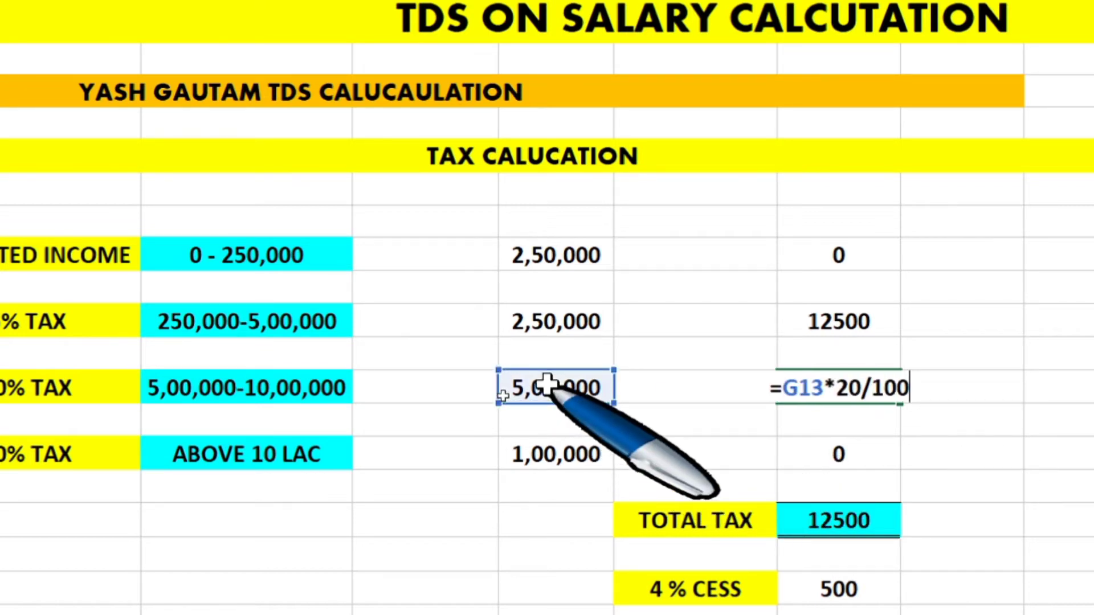
key("Return")
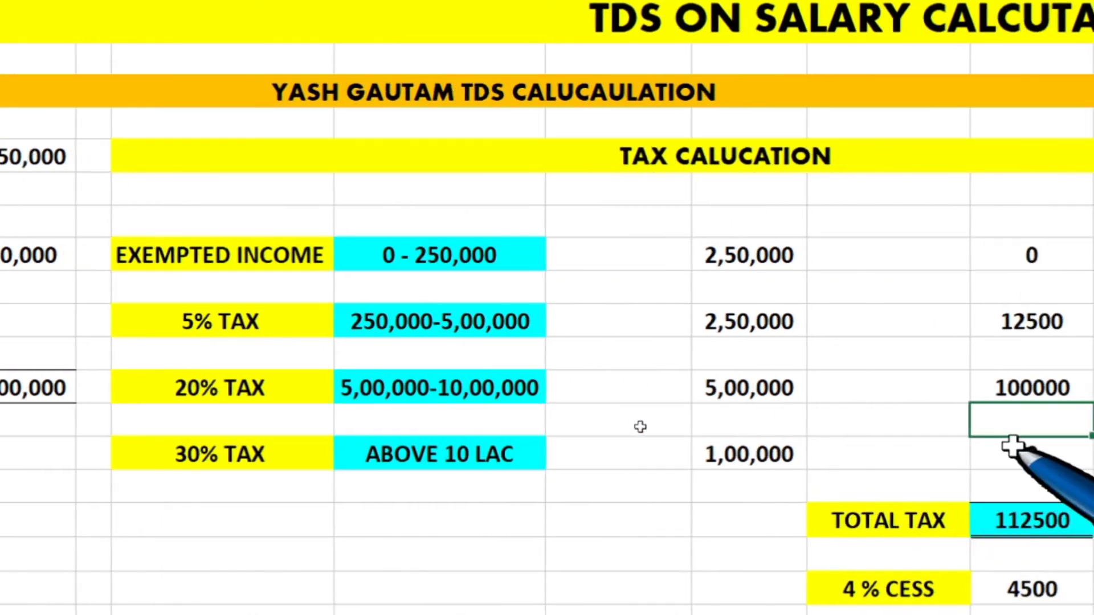
Enter the 30% slab tax on the 1,00,000 band as =G15*30/100, giving 30000
left_click(1013, 453)
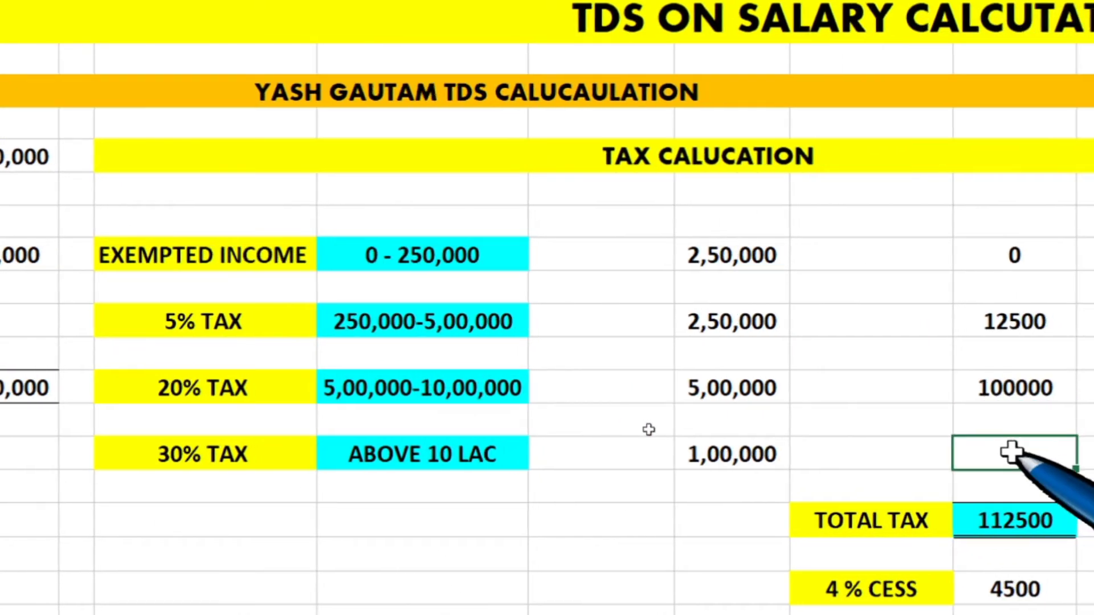
type("=")
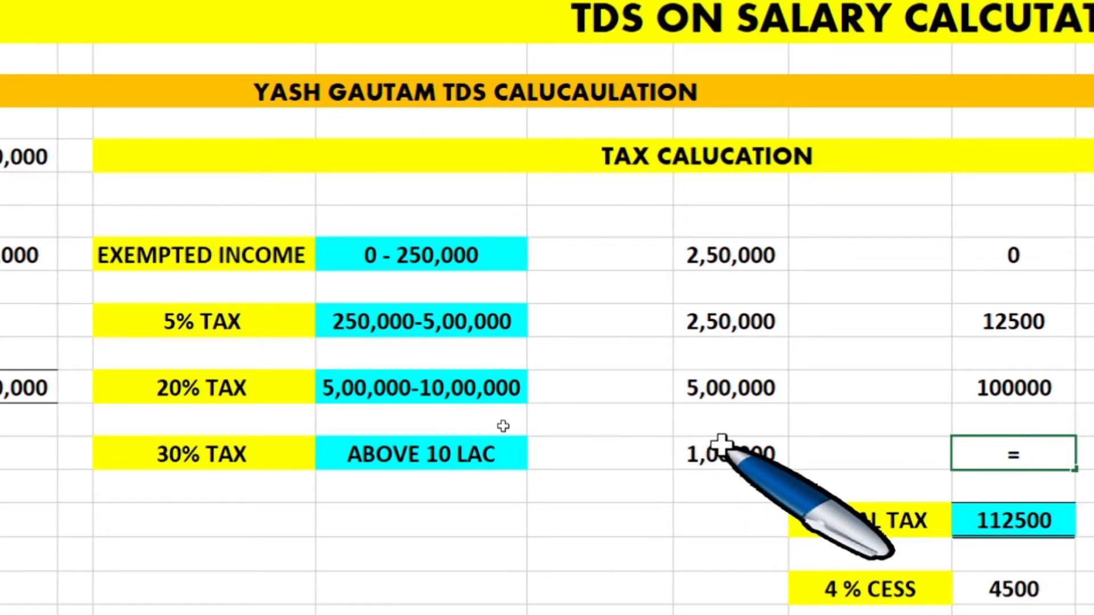
left_click(766, 462)
type("*")
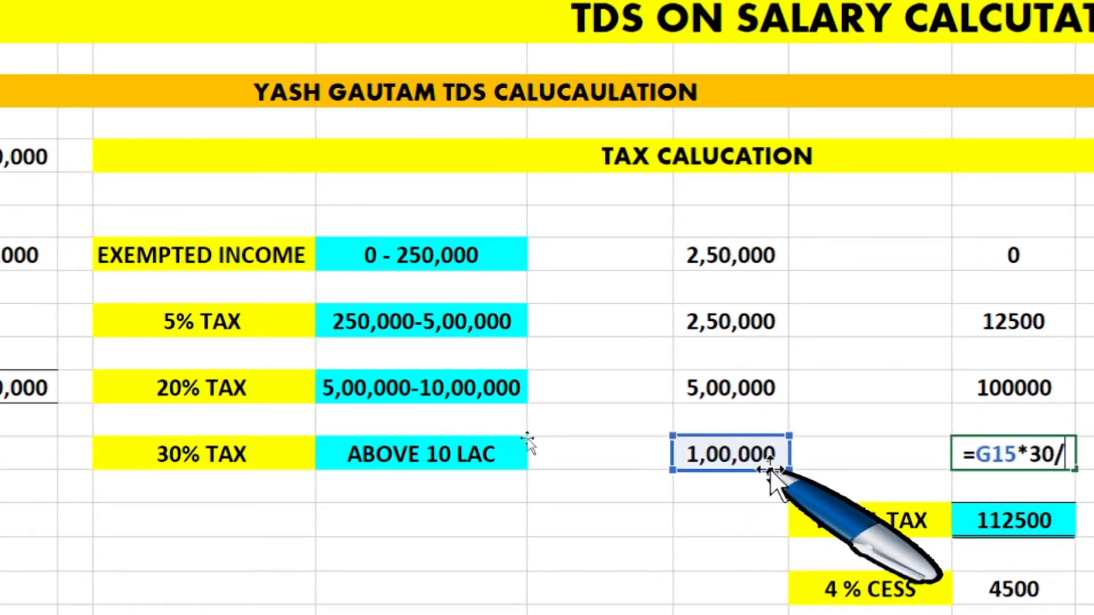
type("100")
key("Return")
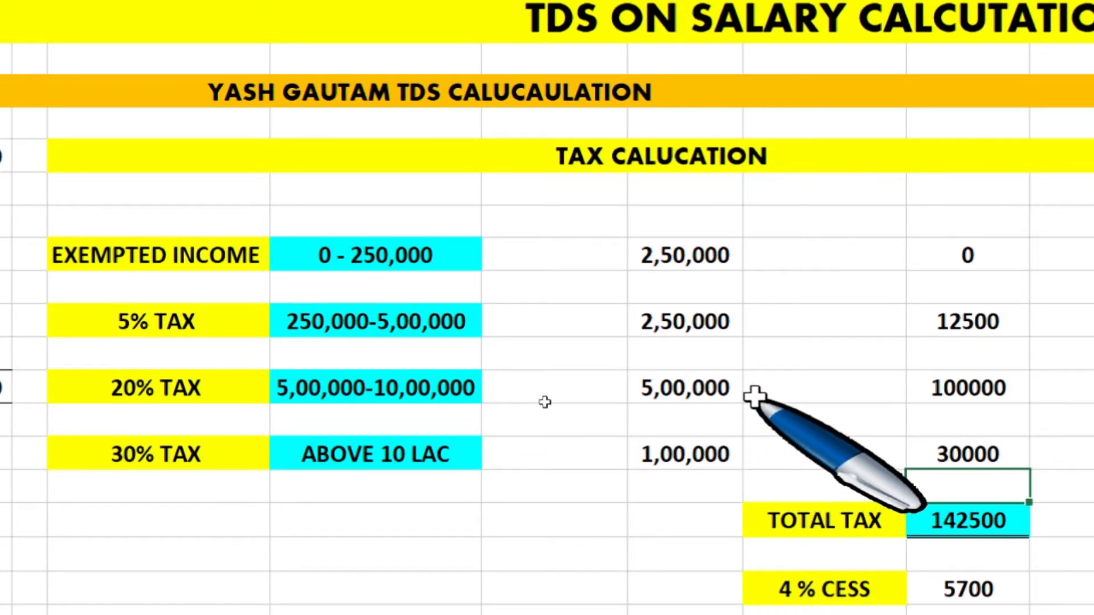
left_click(973, 394)
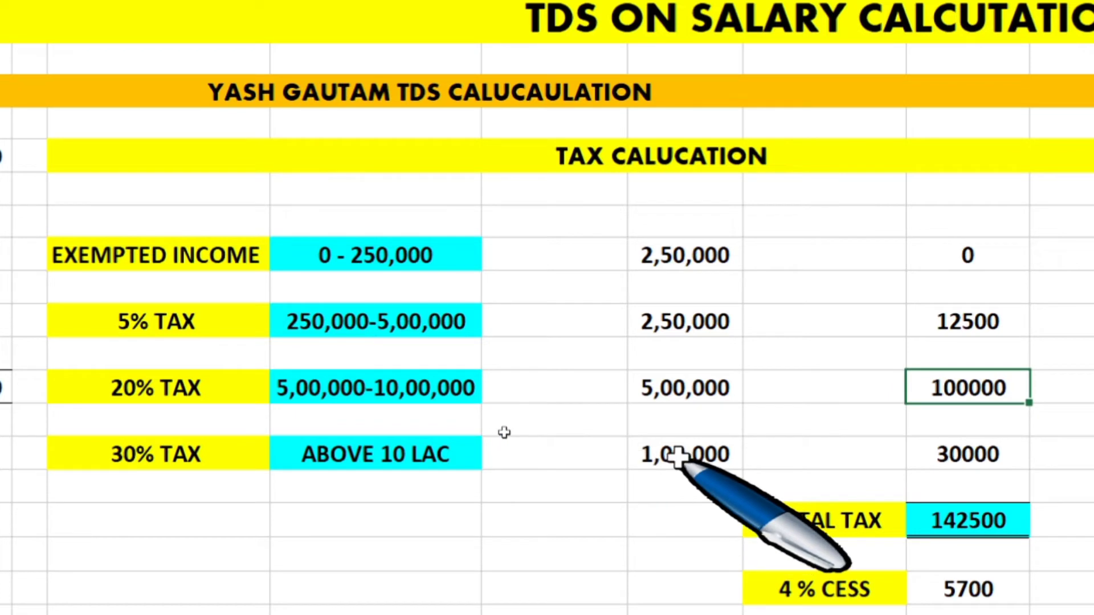
left_click(633, 454)
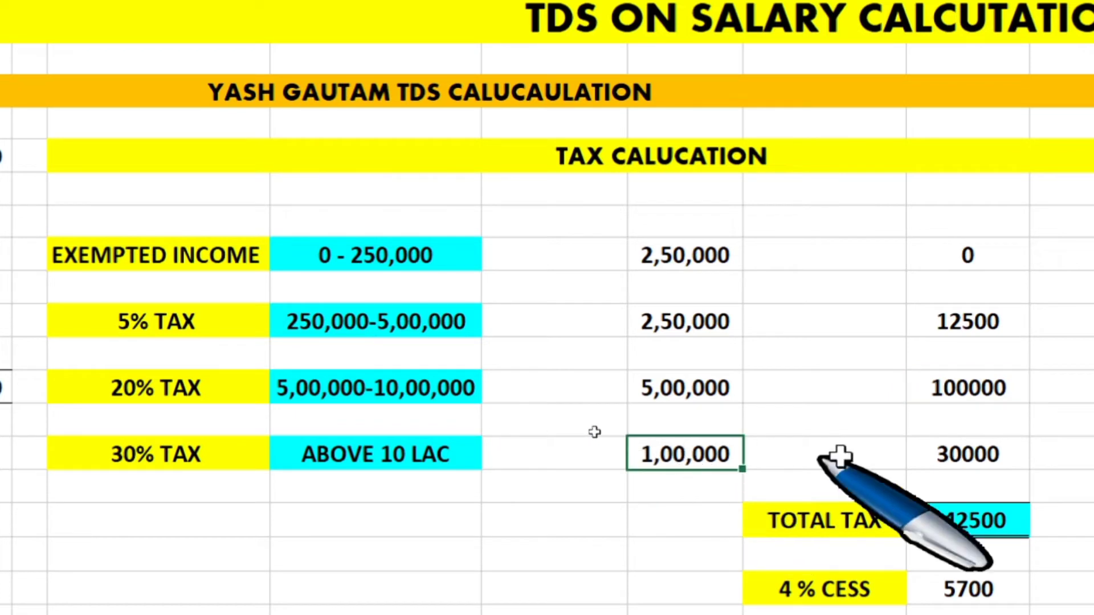
left_click(983, 453)
Rebuild TOTAL TAX as =SUM(I10:I15) over the slab taxes, giving 142500
left_click(979, 527)
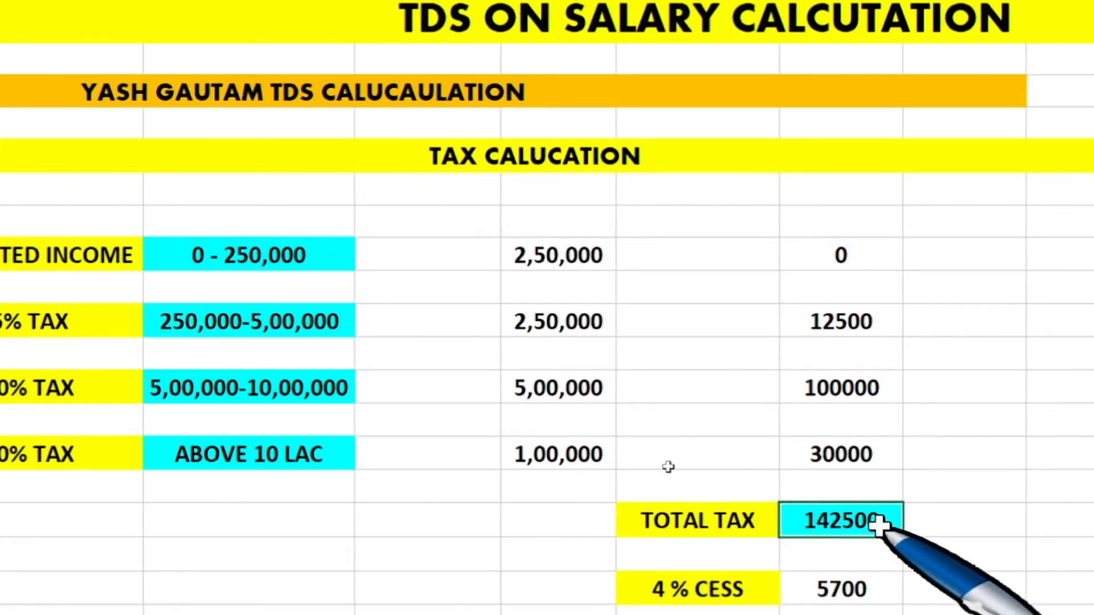
key("F2")
key("BackSpace")
key("BackSpace")
key("BackSpace")
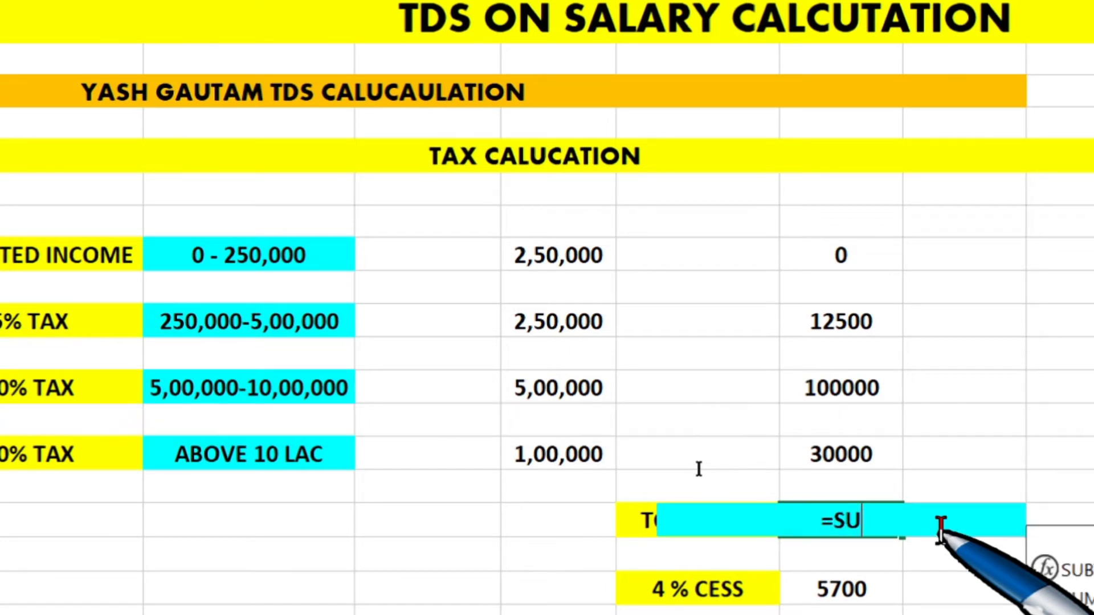
type("M(")
key("Up")
key("Up")
key("Up")
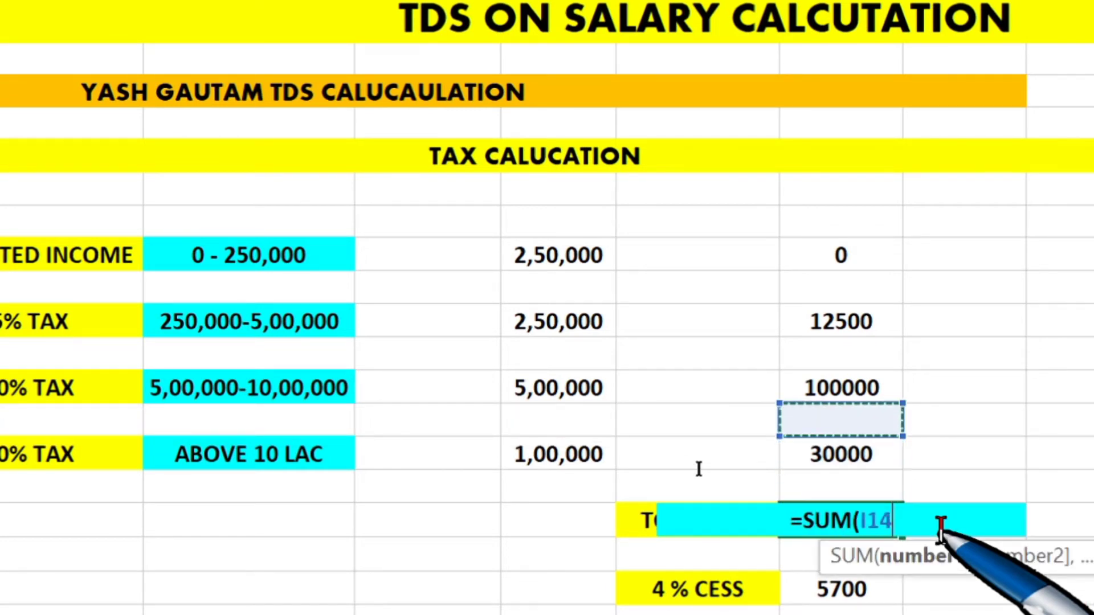
key("shift+Up")
key("Down")
key("Down")
key("shift+Up")
key("shift+Up")
key("shift+Up")
key("shift+Up")
key("shift+Up")
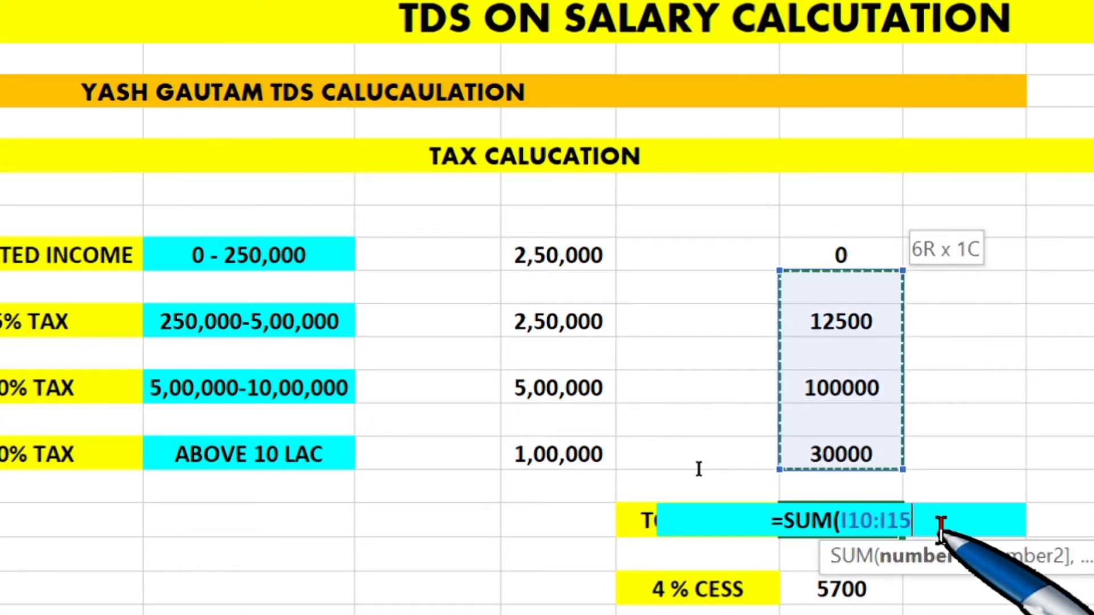
key("shift+Up")
key("Return")
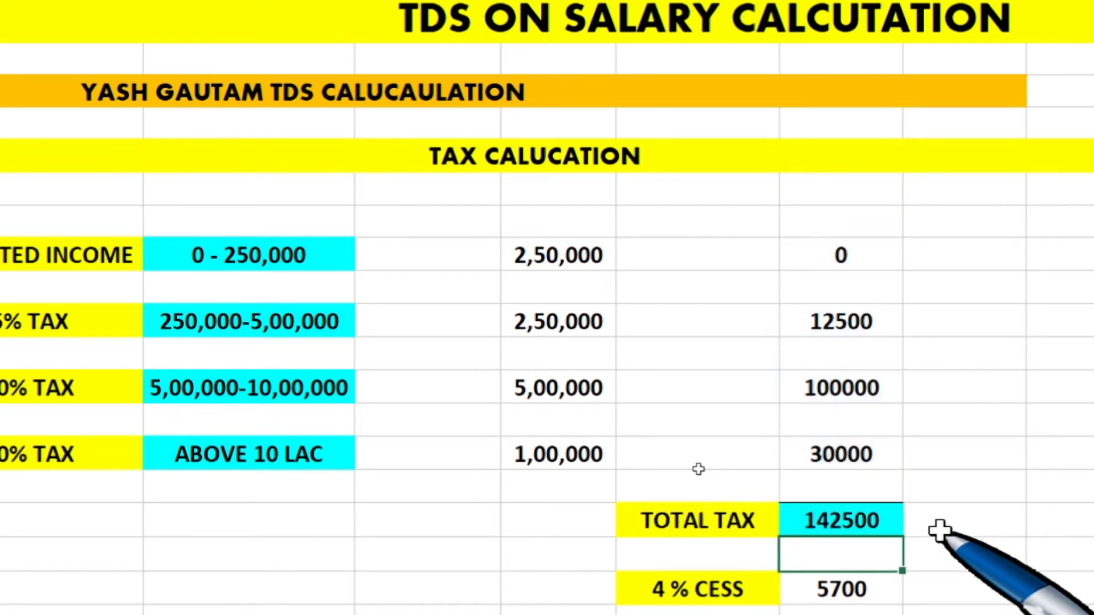
key("Up")
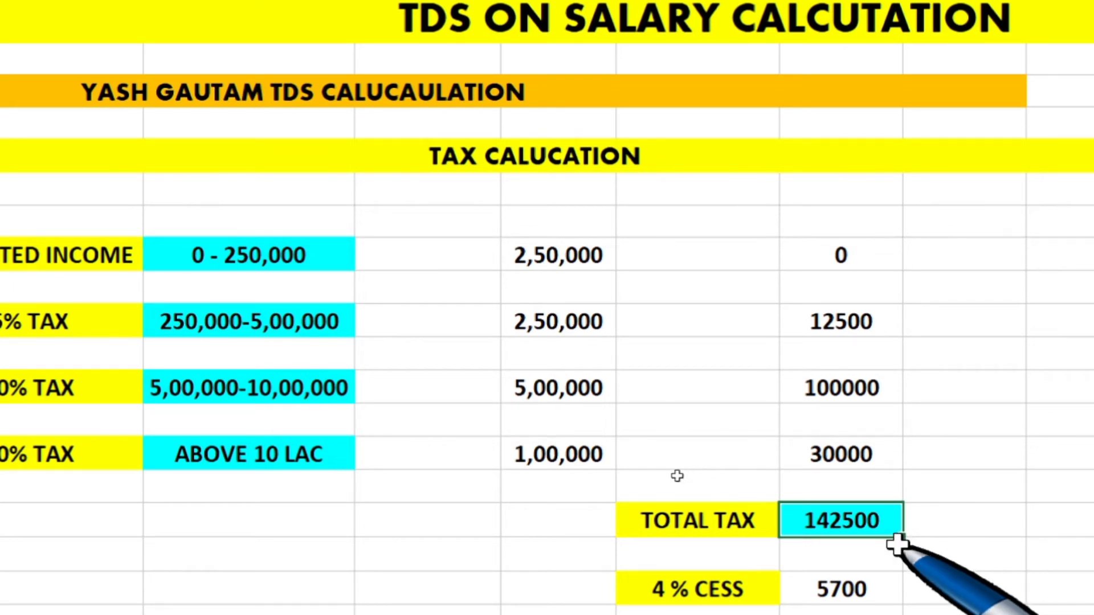
Set the 4% CESS cell to =I17*4/100, giving 5700
scroll(882, 595, "down", 1)
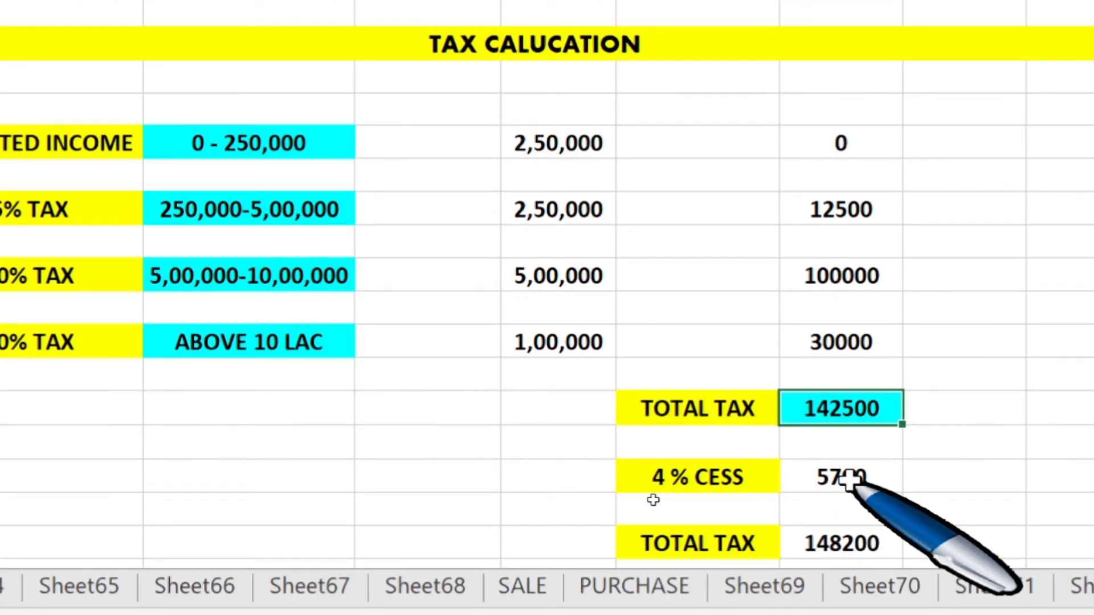
left_click(849, 481)
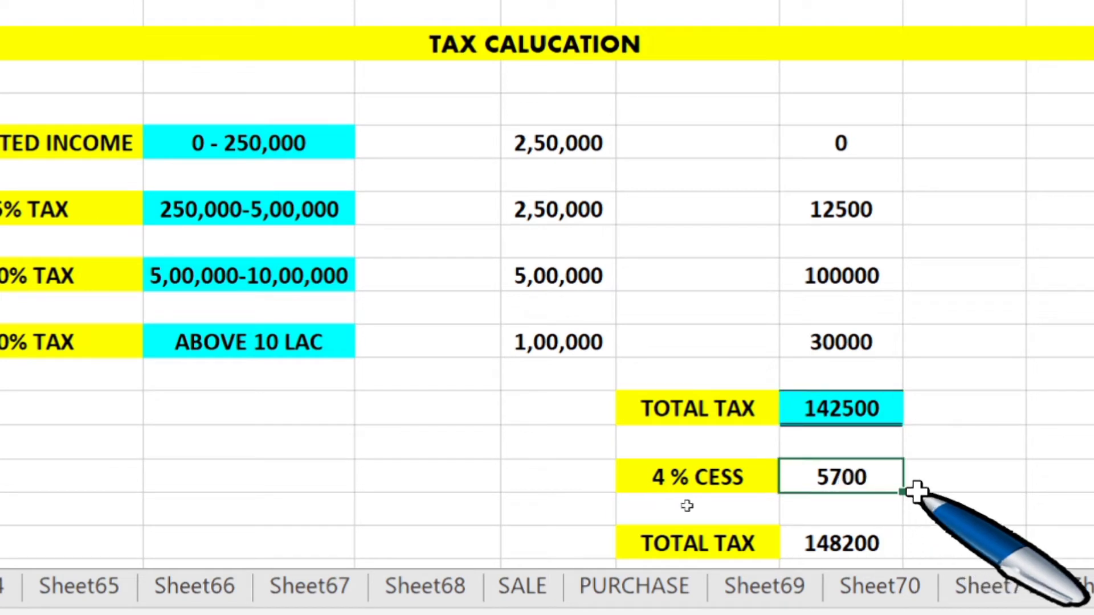
type("=")
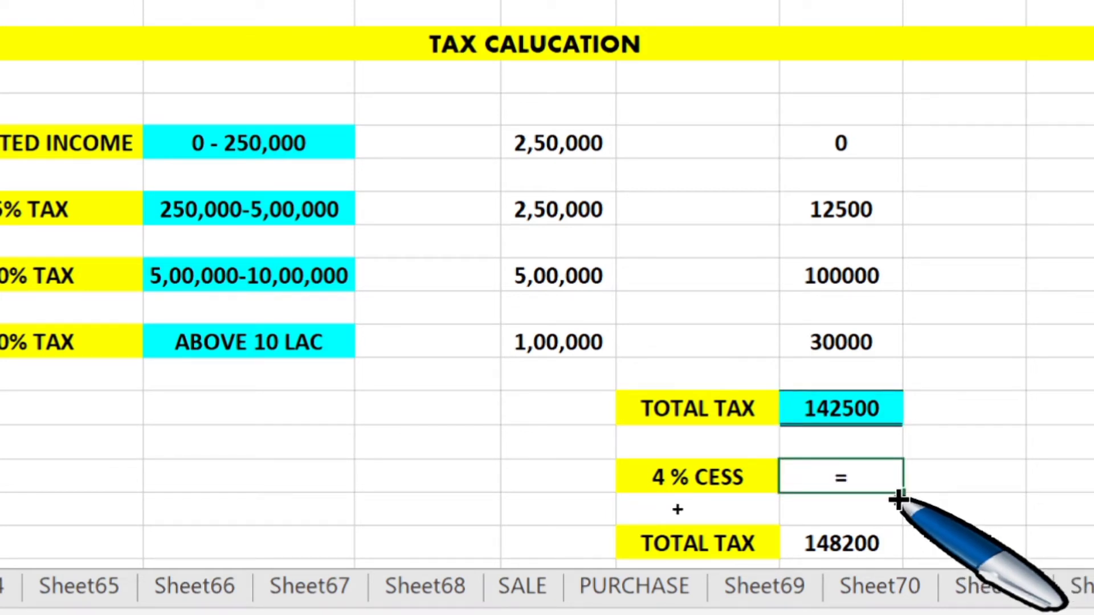
left_click(892, 410)
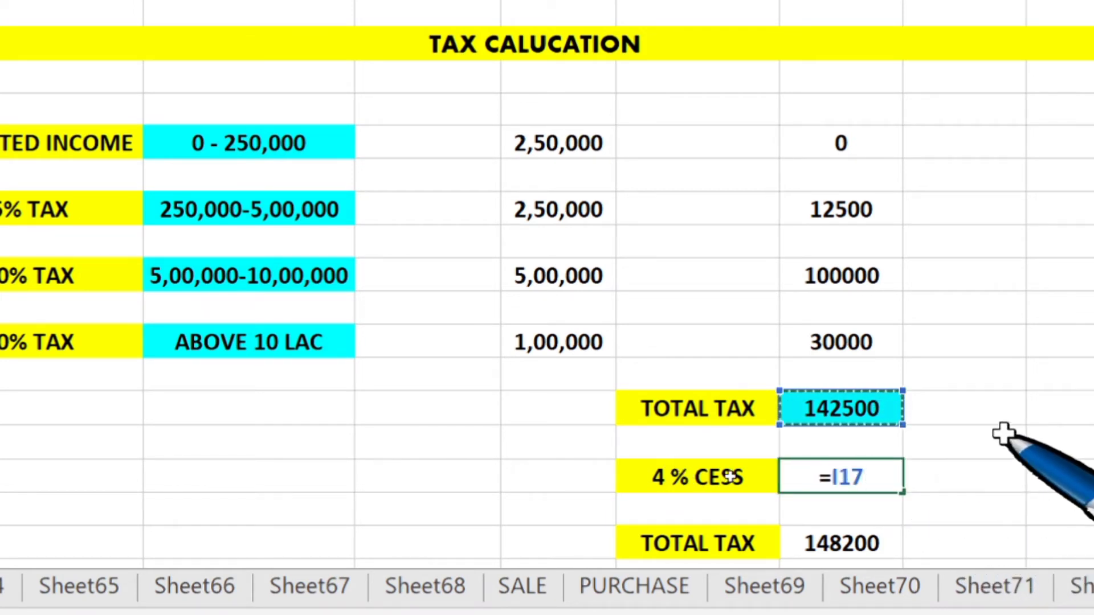
type("*")
type("4/100")
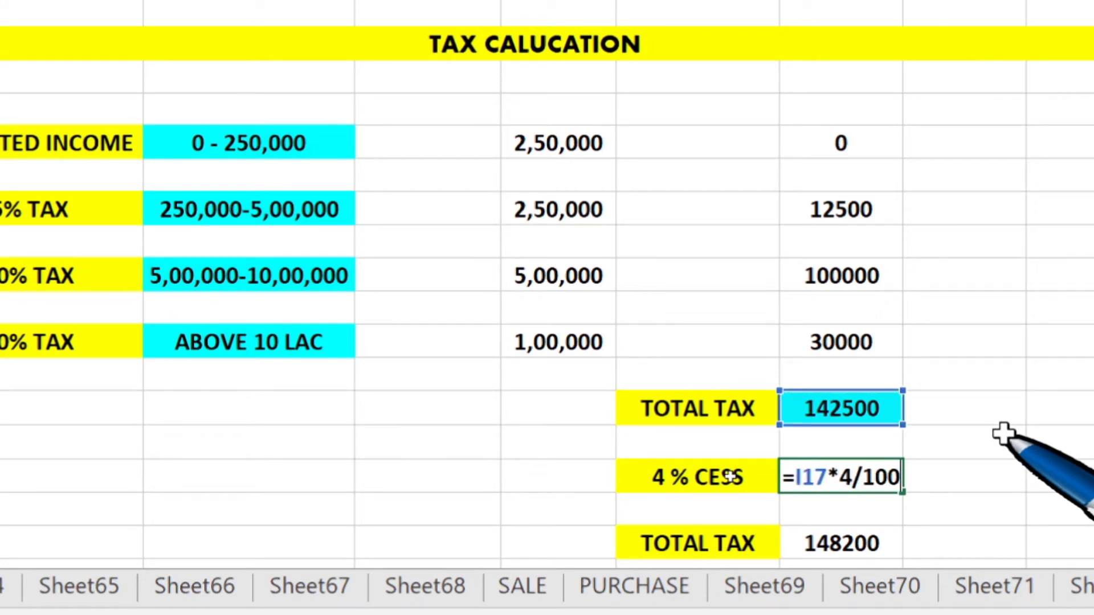
key("Return")
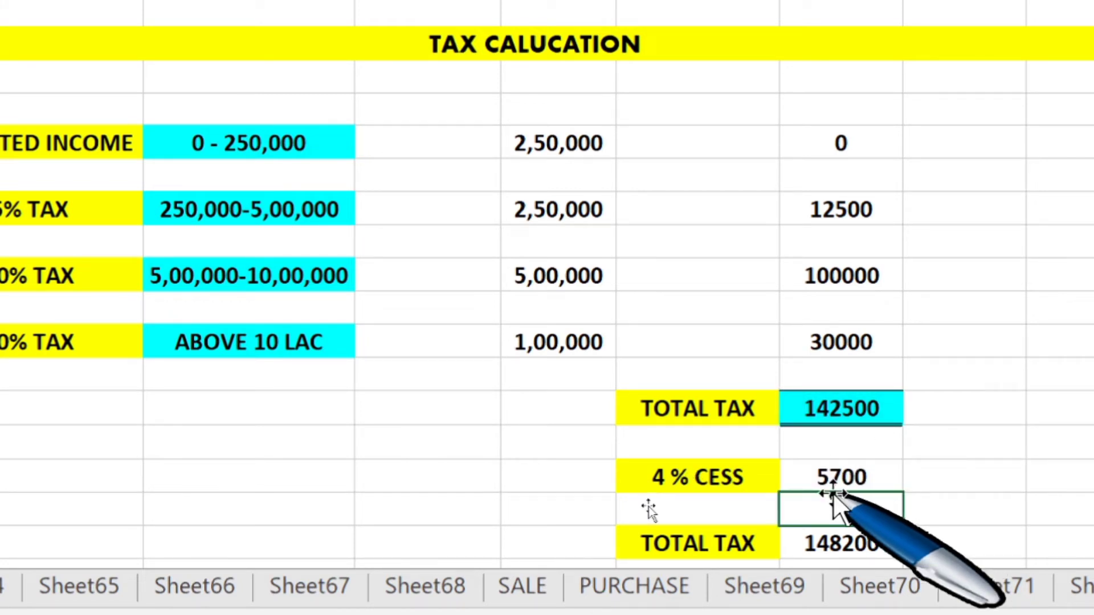
left_click(843, 478)
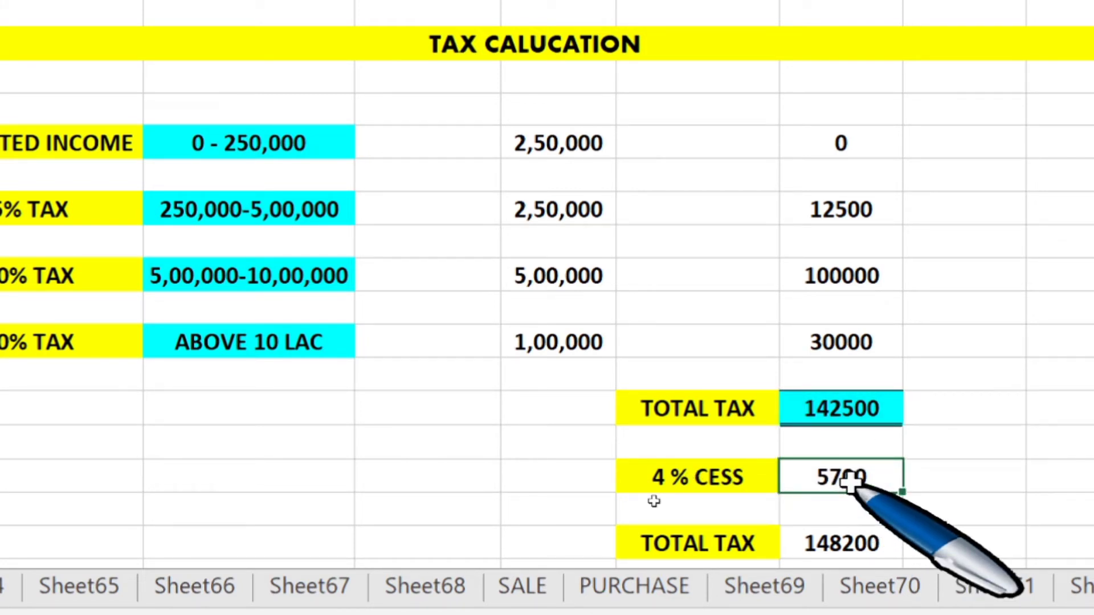
Set the tax-with-cess TOTAL TAX to =I17+I19, giving 148200
left_click(833, 542)
type("=")
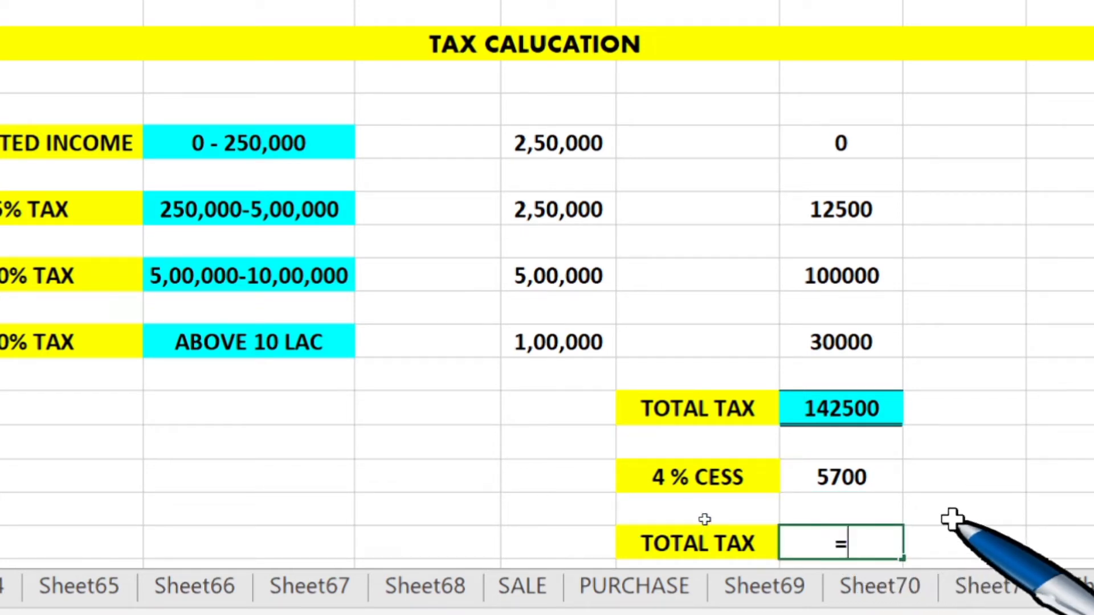
left_click(866, 409)
type("+")
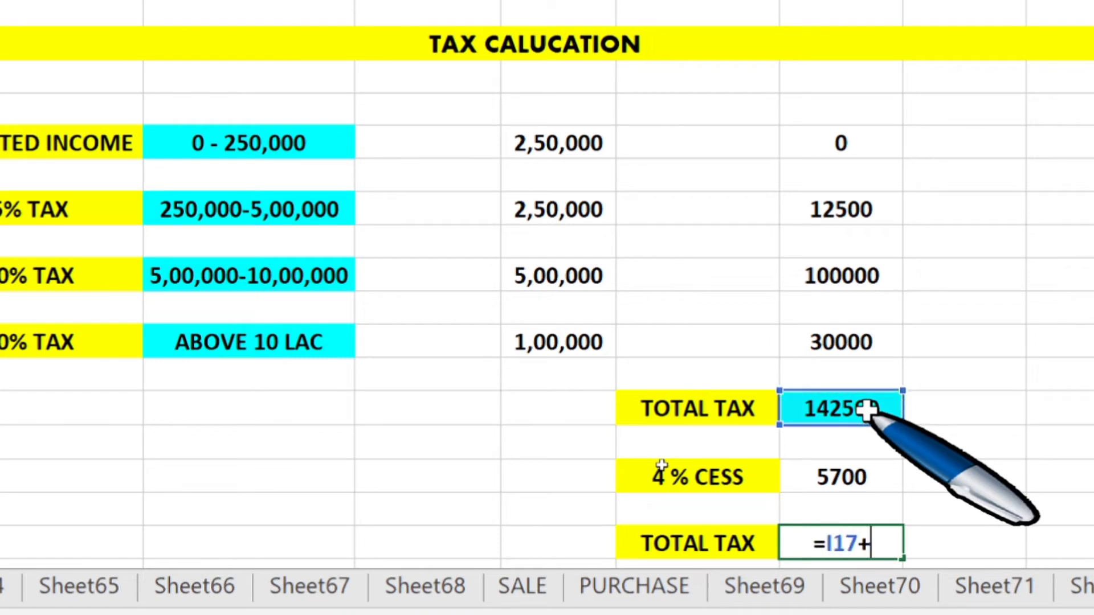
left_click(852, 480)
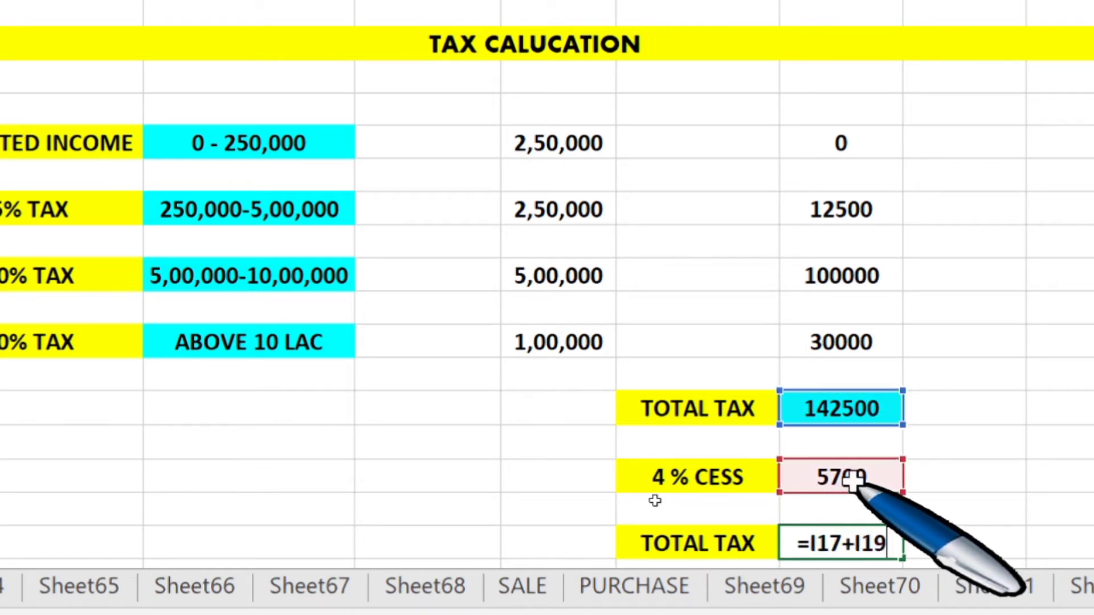
key("Return")
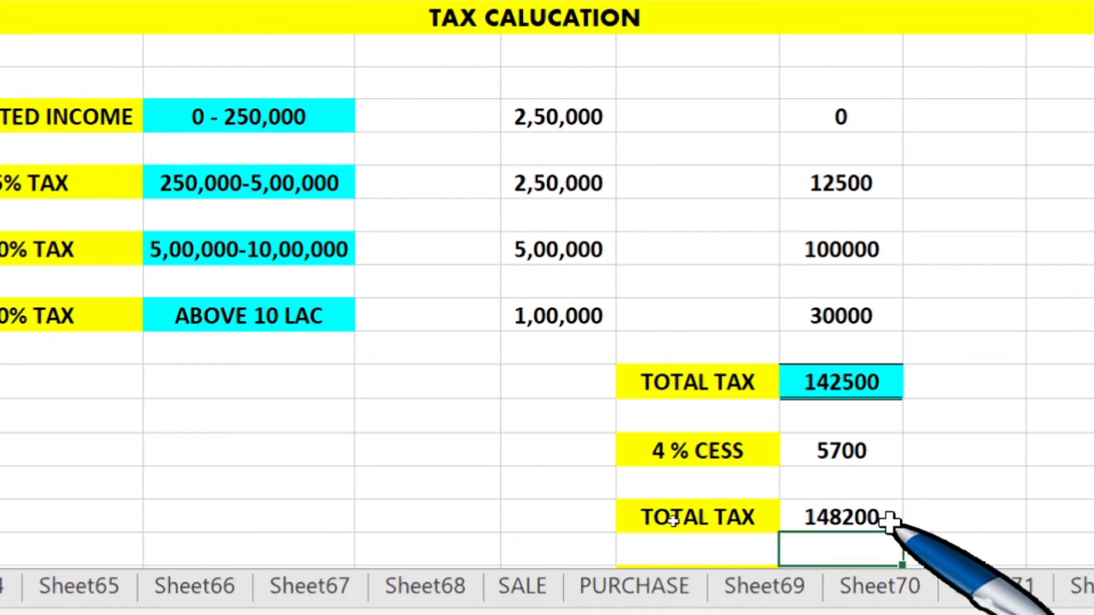
Set MONTHLY TDS to =I21/12, giving 12350, then select the 12500 REBATE 87A value
scroll(889, 521, "down", 1)
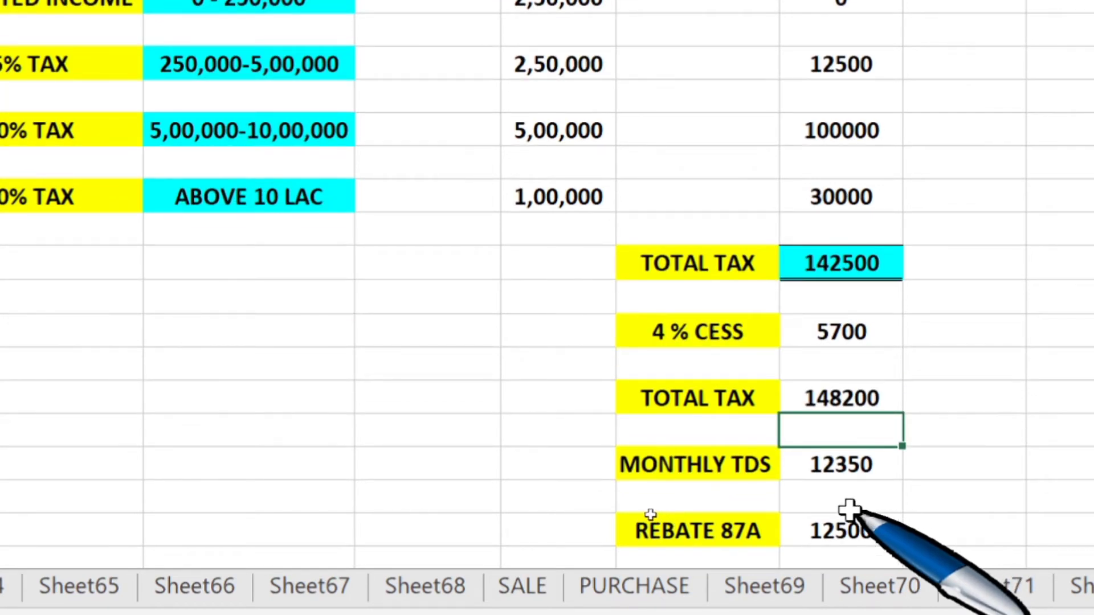
left_click(731, 463)
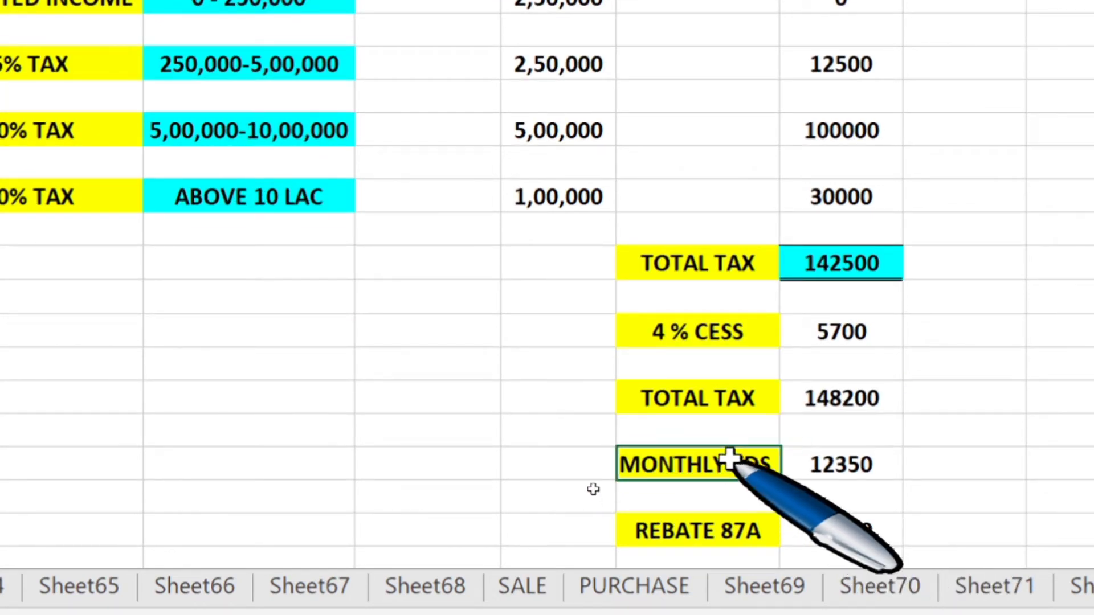
left_click(857, 473)
type("=")
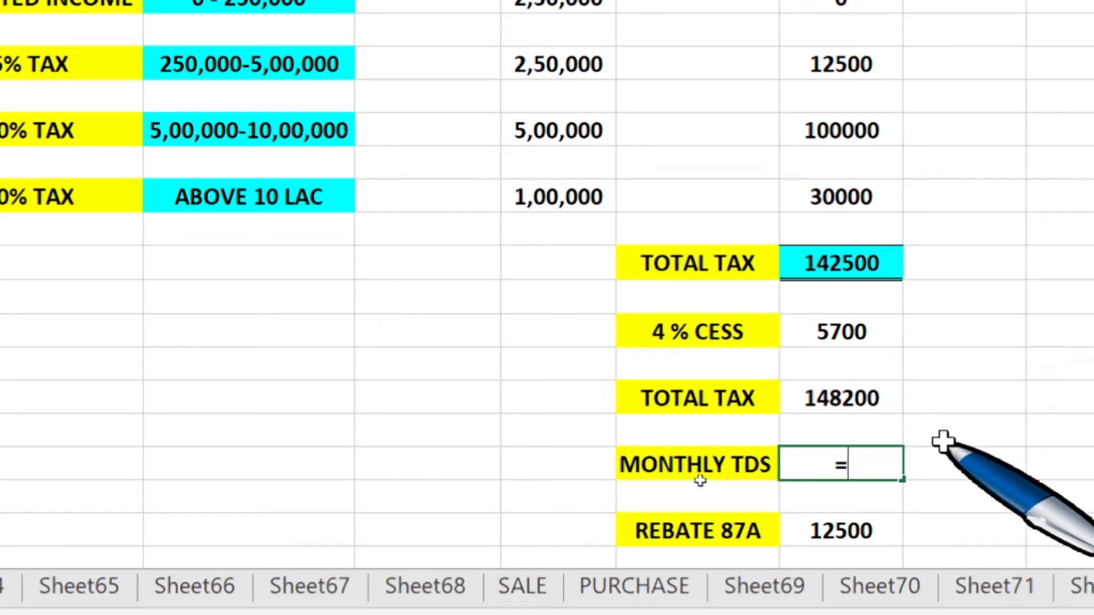
left_click(883, 398)
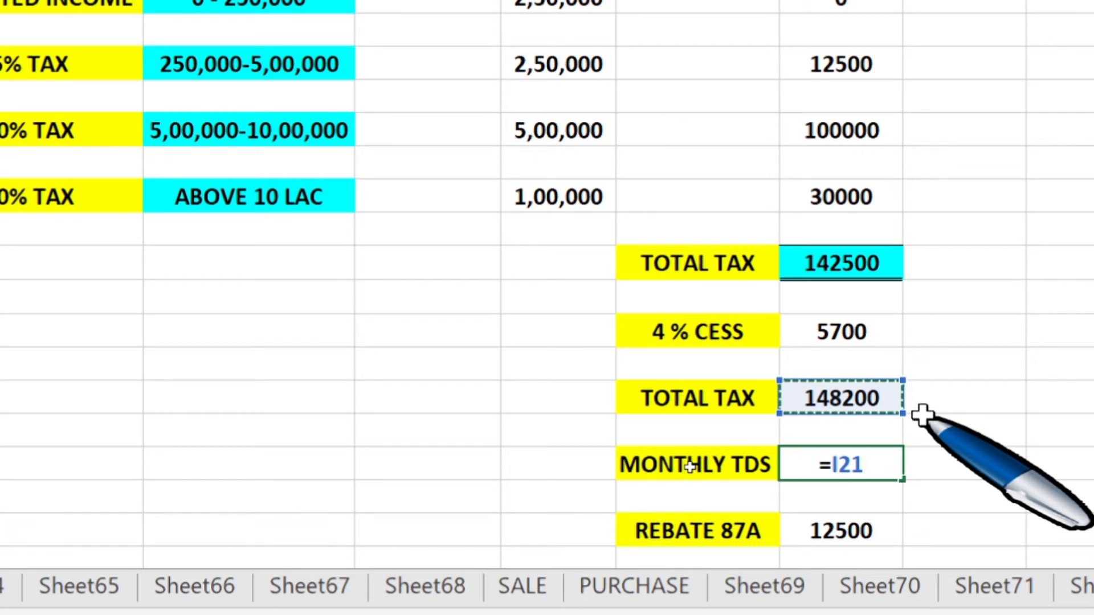
type("/12")
key("Return")
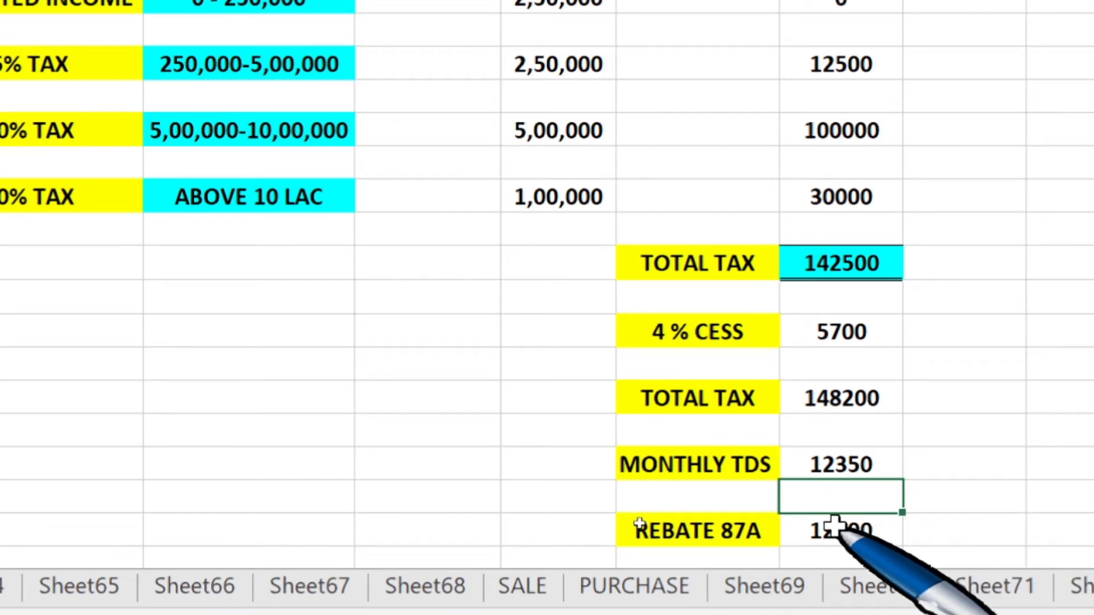
left_click(739, 538)
left_click(872, 534)
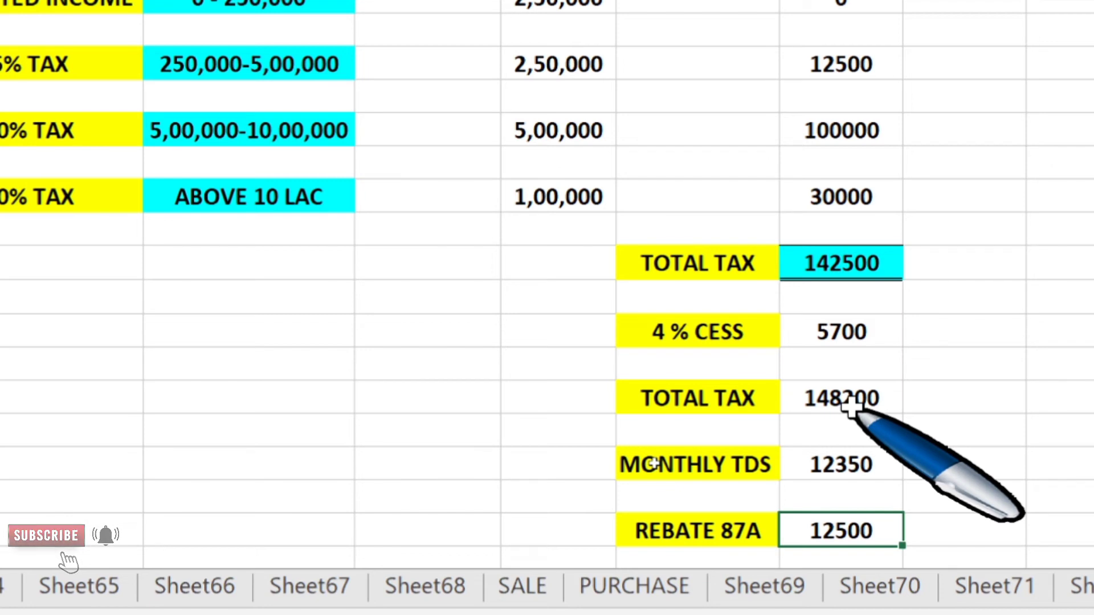
left_click(851, 407)
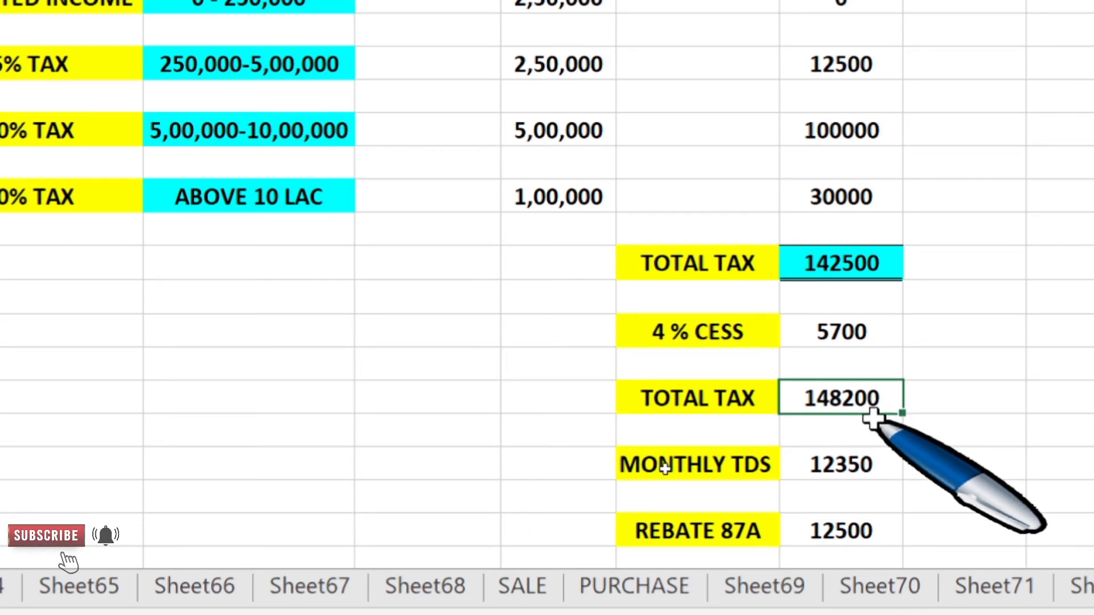
left_click(874, 544)
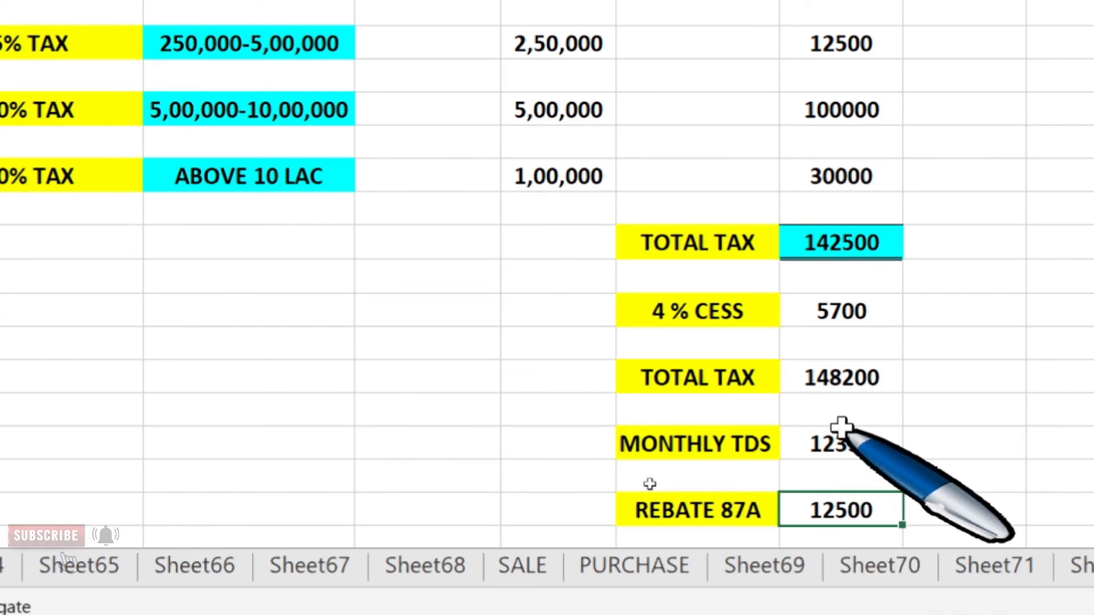
scroll(841, 428, "up", 2)
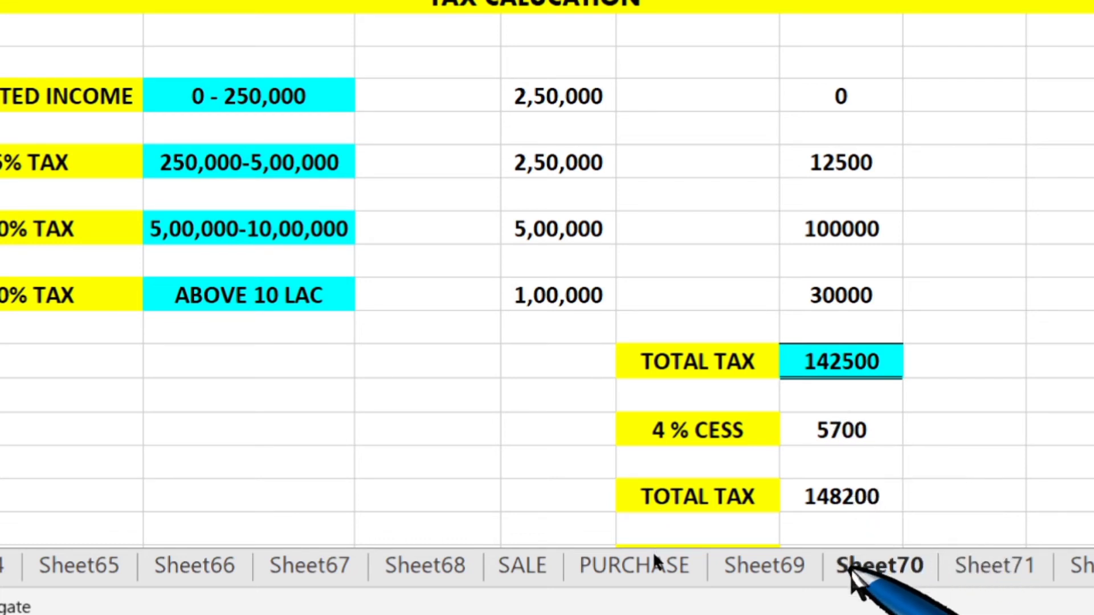
scroll(624, 525, "down", 1)
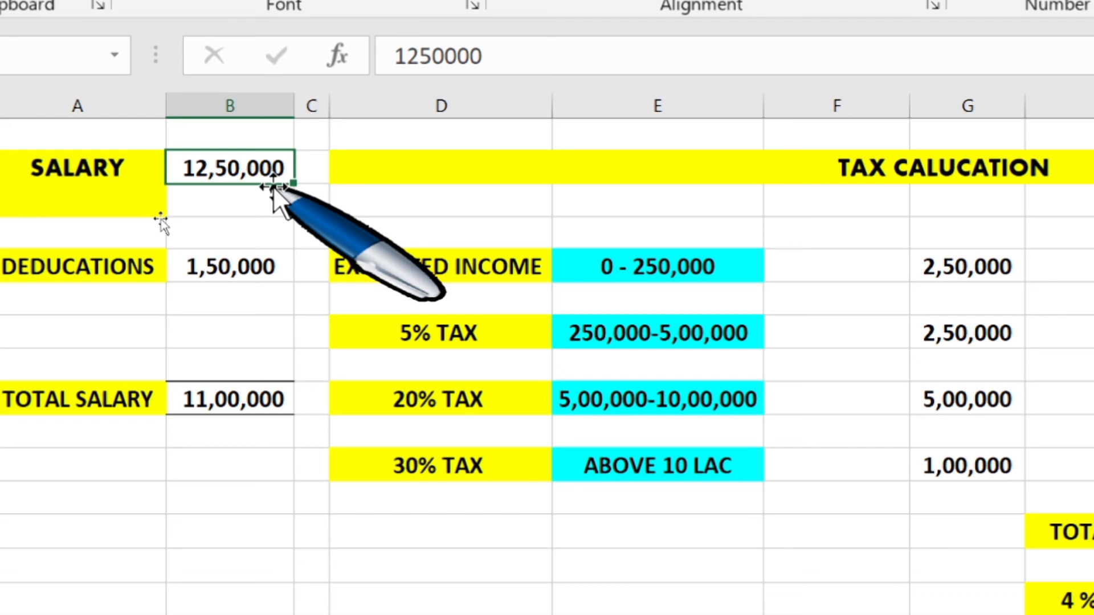
Enter =1250000/12 in B16 for a monthly salary of 104166.67
left_click(198, 500)
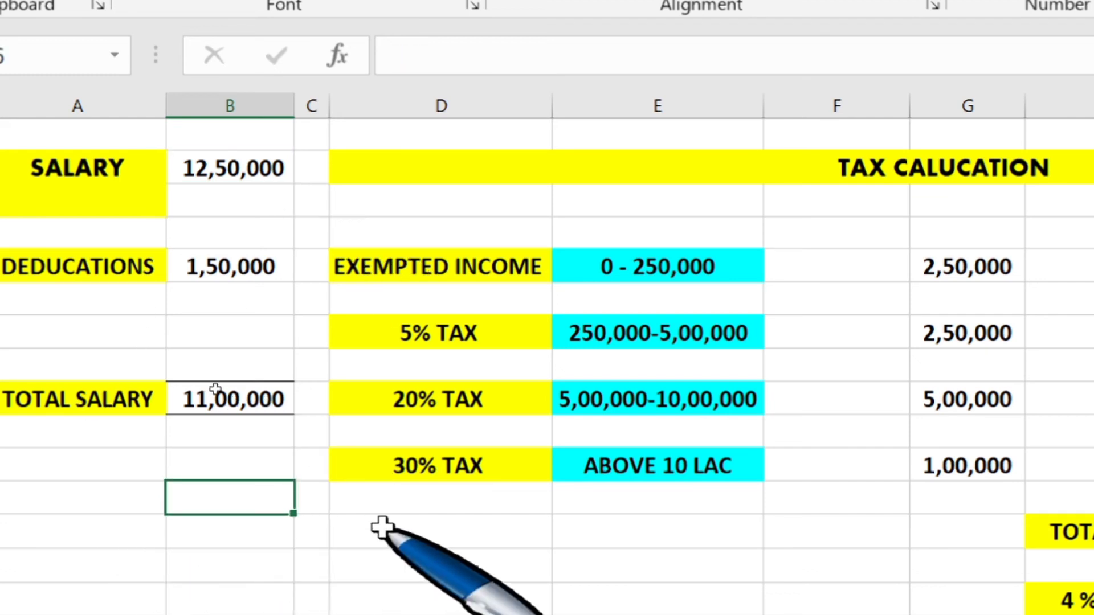
type("125000")
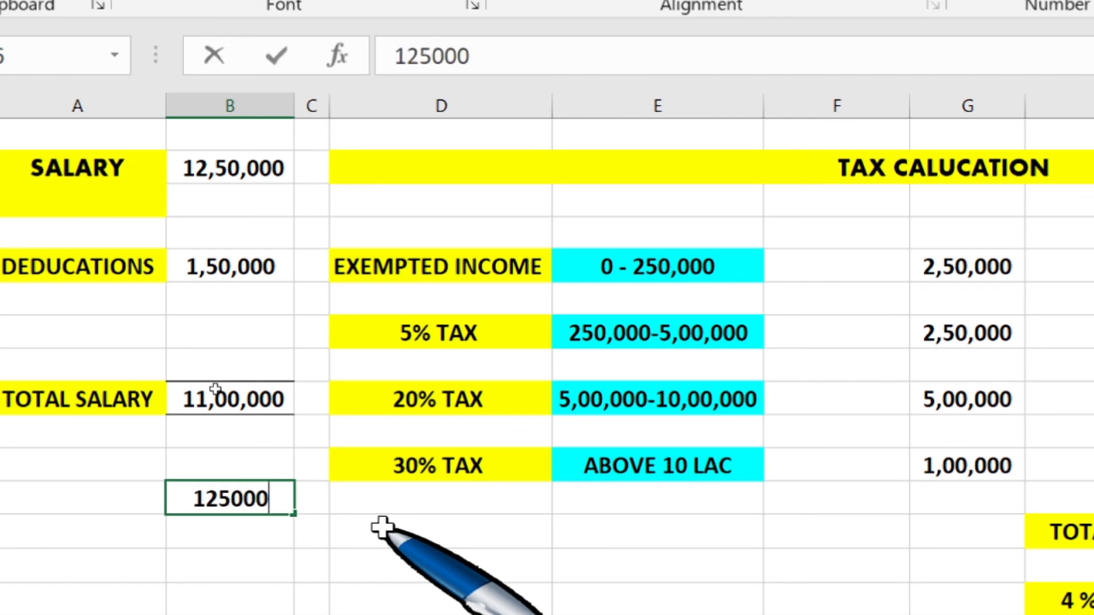
type("0/1")
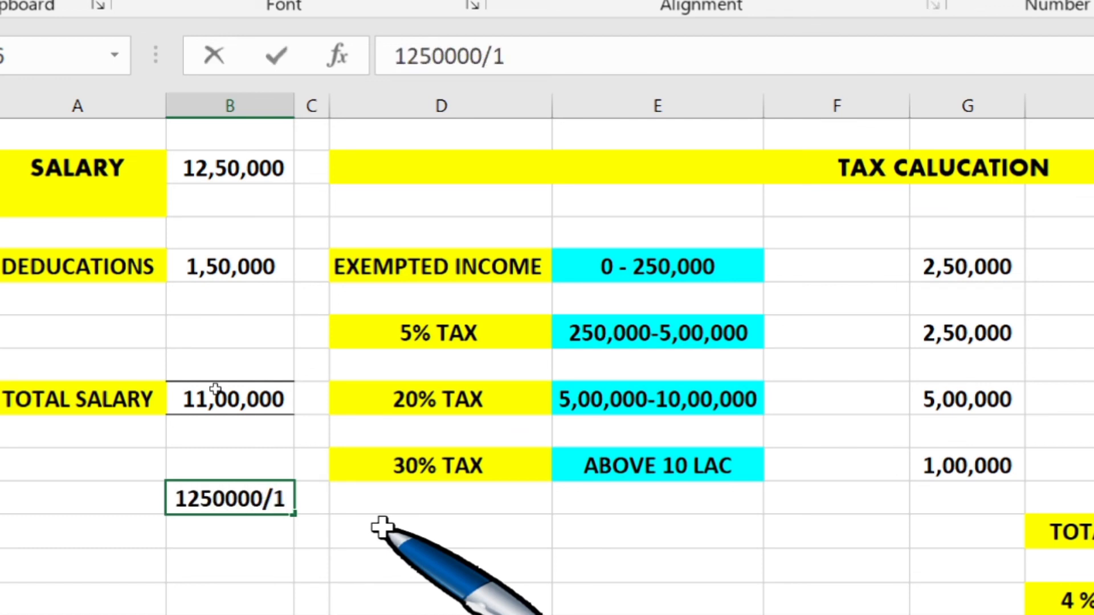
key("Left")
key("Left")
key("Left")
key("Left")
key("Left")
key("Left")
key("Left")
type("=")
key("Right")
key("Right")
key("Right")
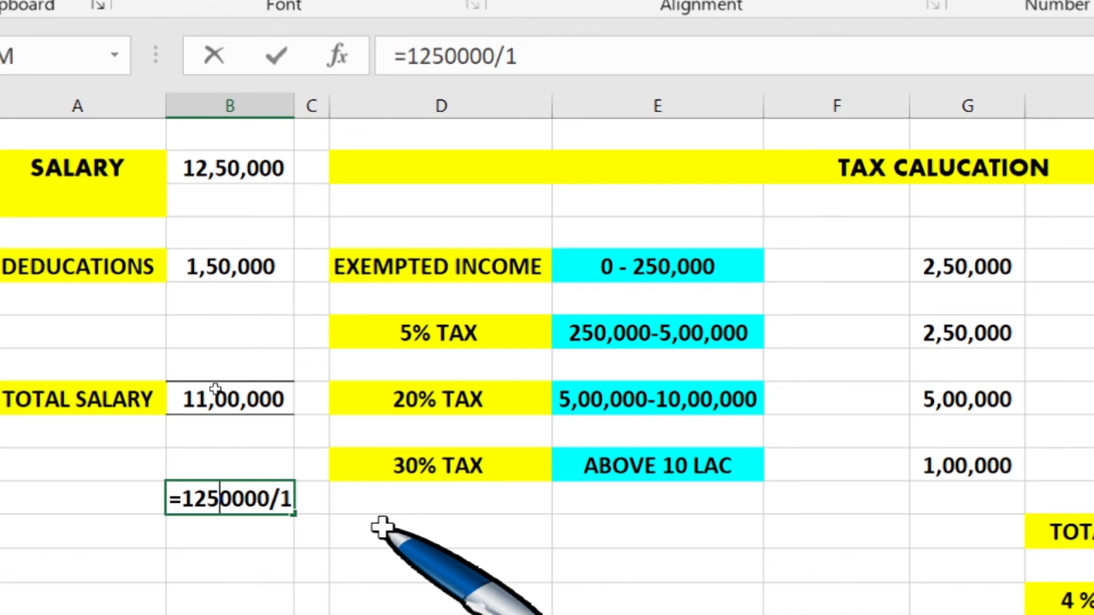
key("Right")
key("Right")
key("Right")
type("2")
key("Return")
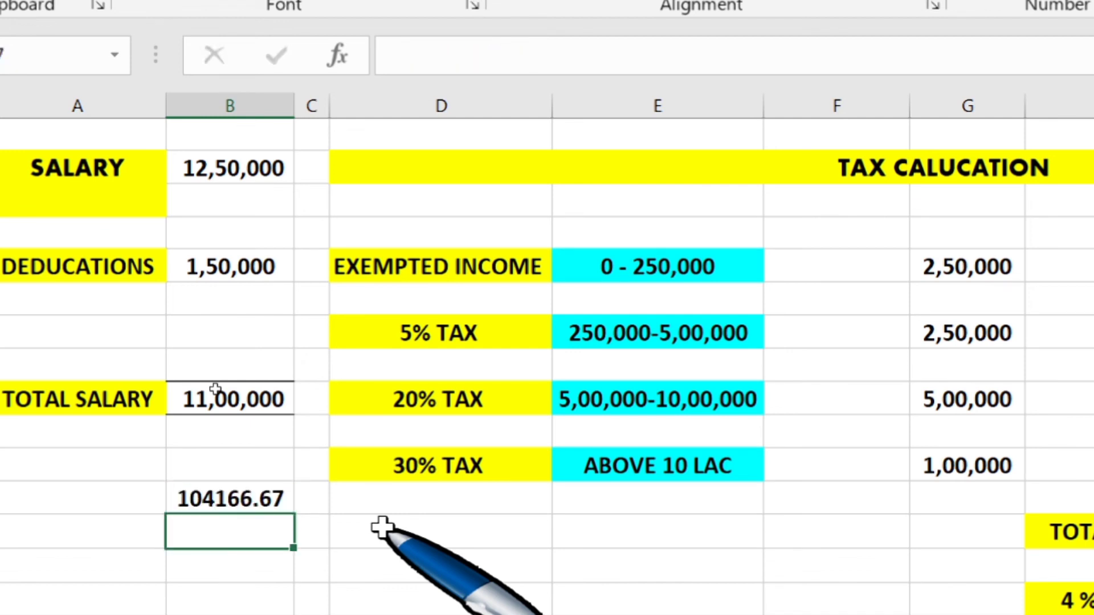
key("Up")
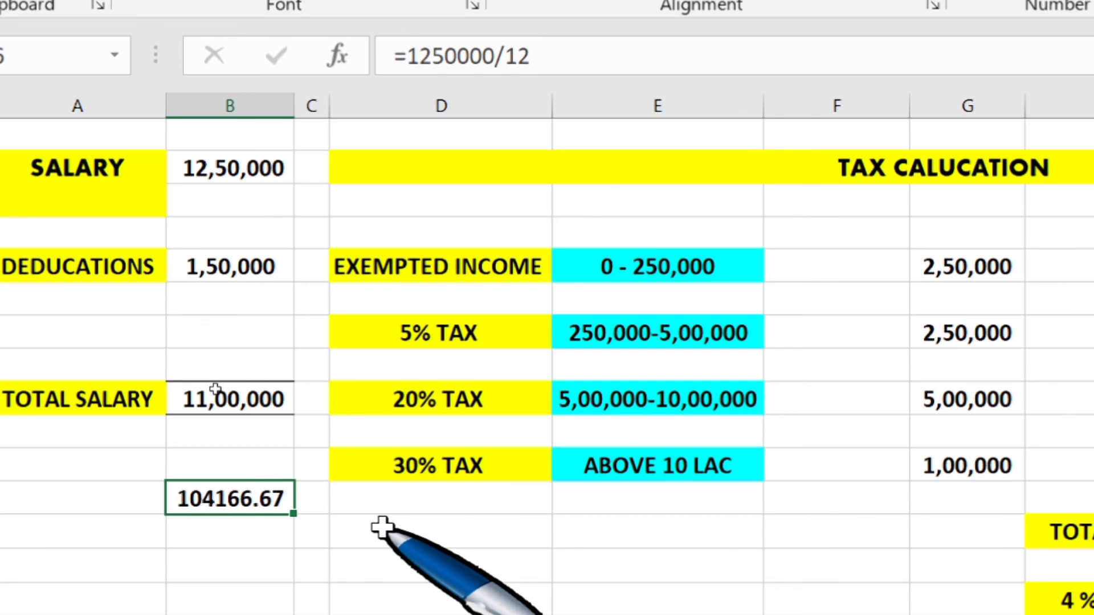
Enter =B16*10/100 in B17, giving 10416.66667
key("Down")
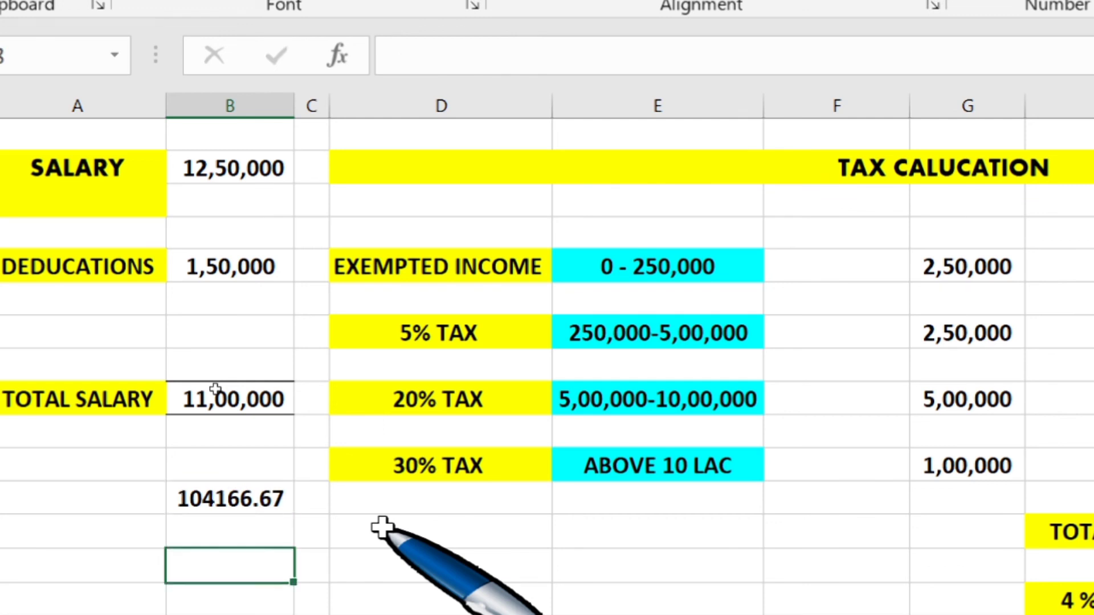
key("F2")
type("=")
key("Up")
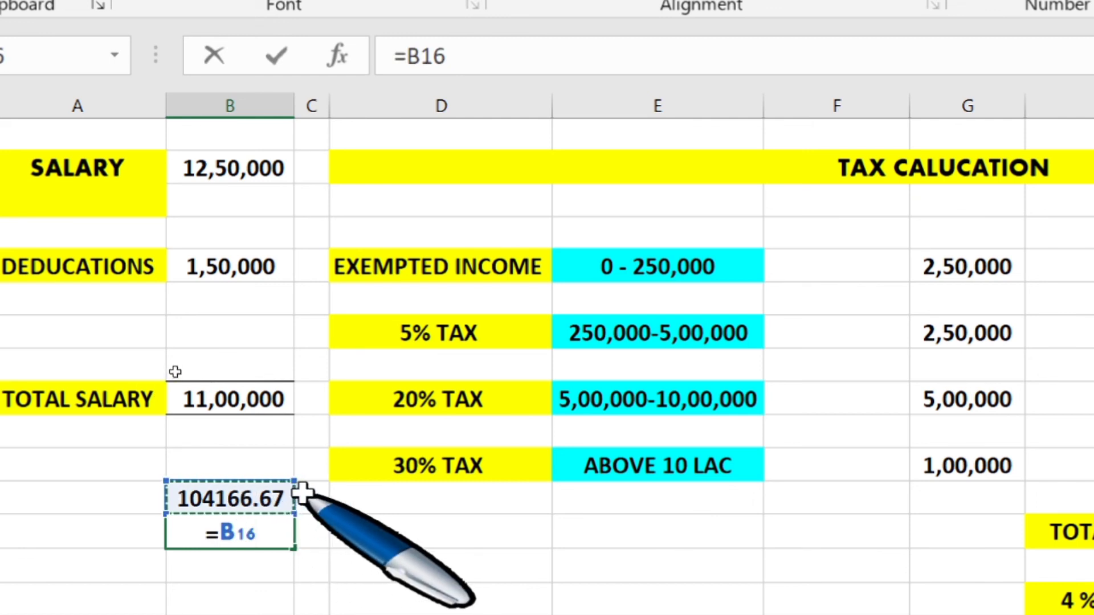
type("*10/100")
key("ctrl+Return")
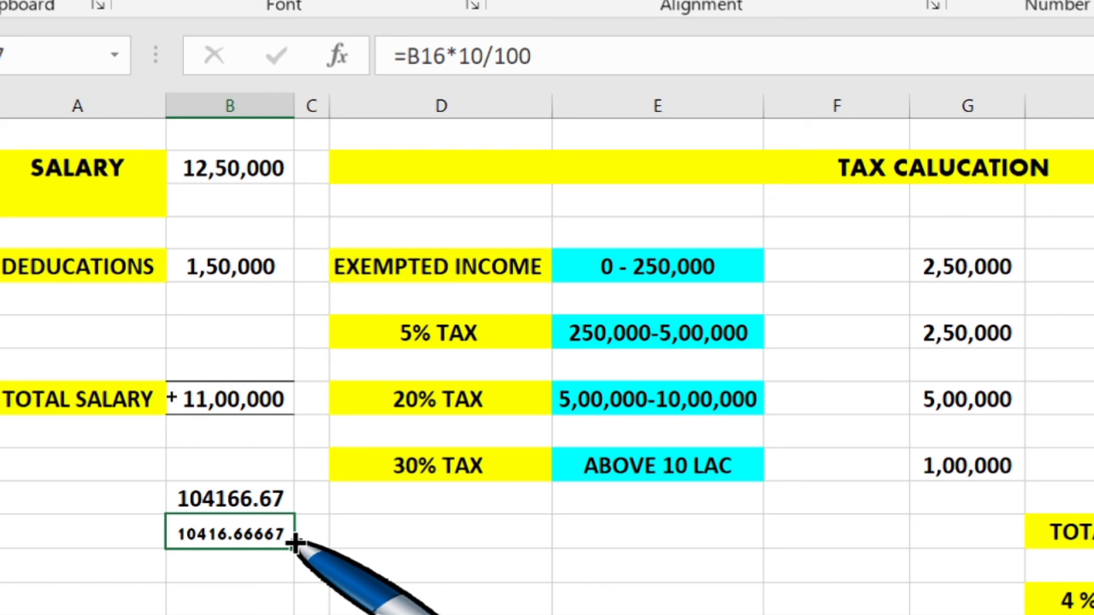
Enter =B17*5 in B18, giving 52083.33333
key("Down")
type("=")
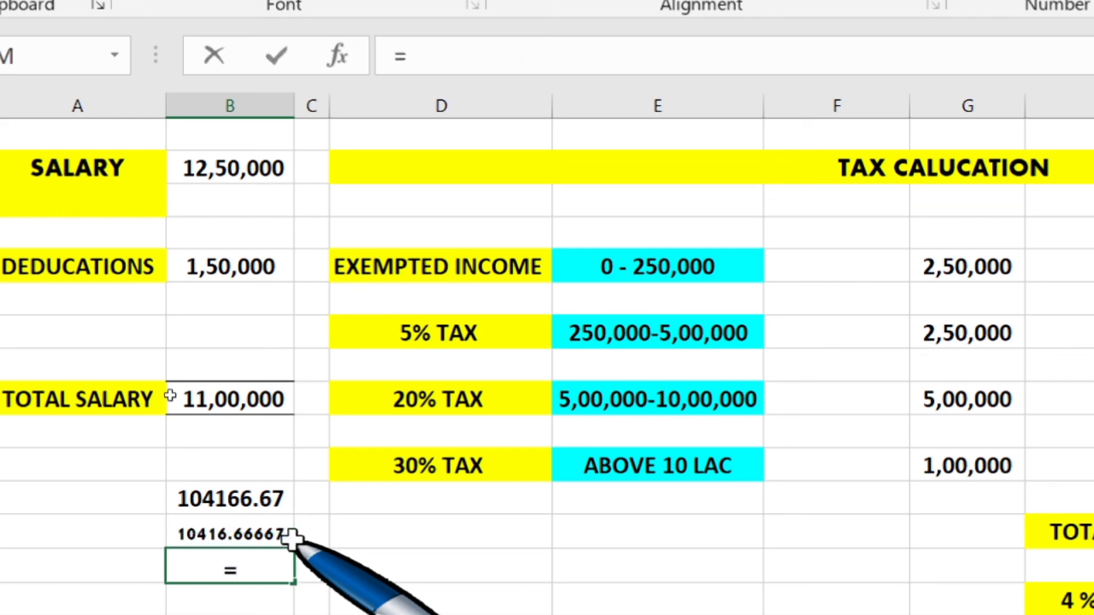
left_click(287, 535)
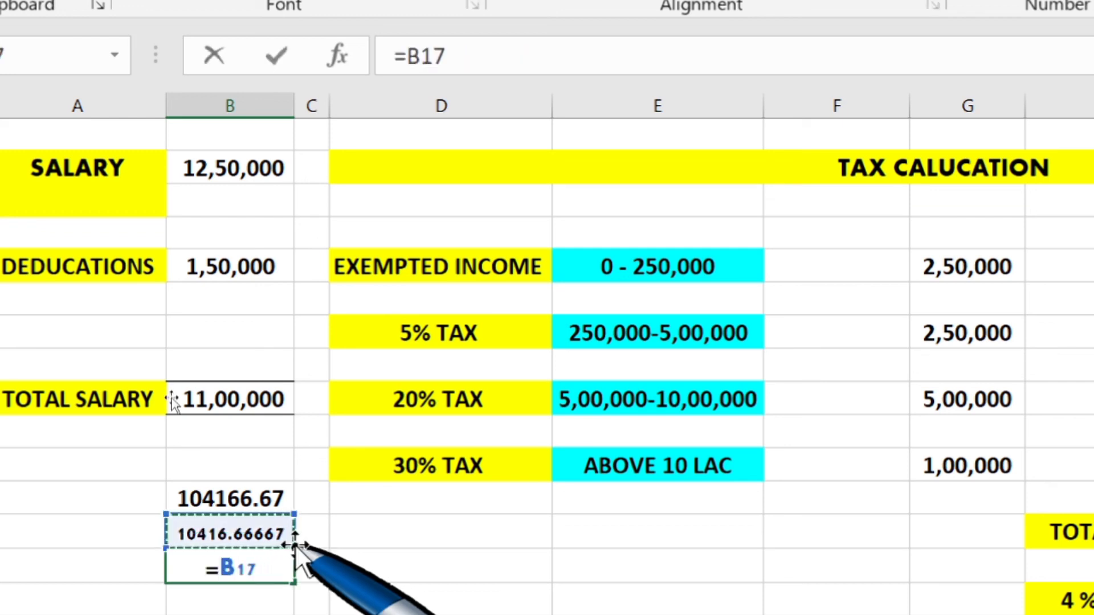
type("*")
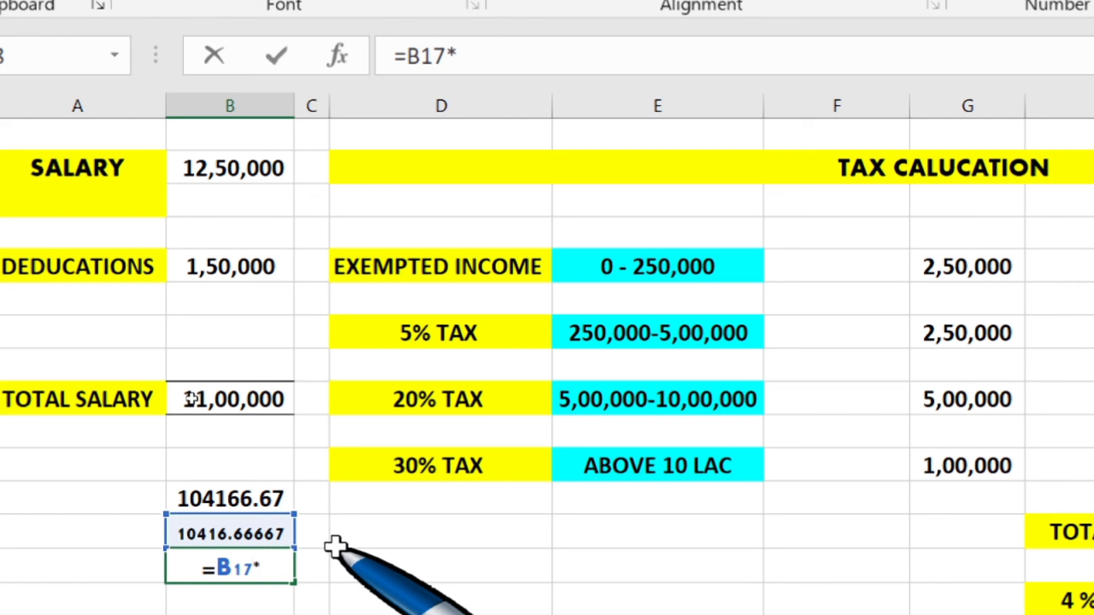
type("5")
key("Return")
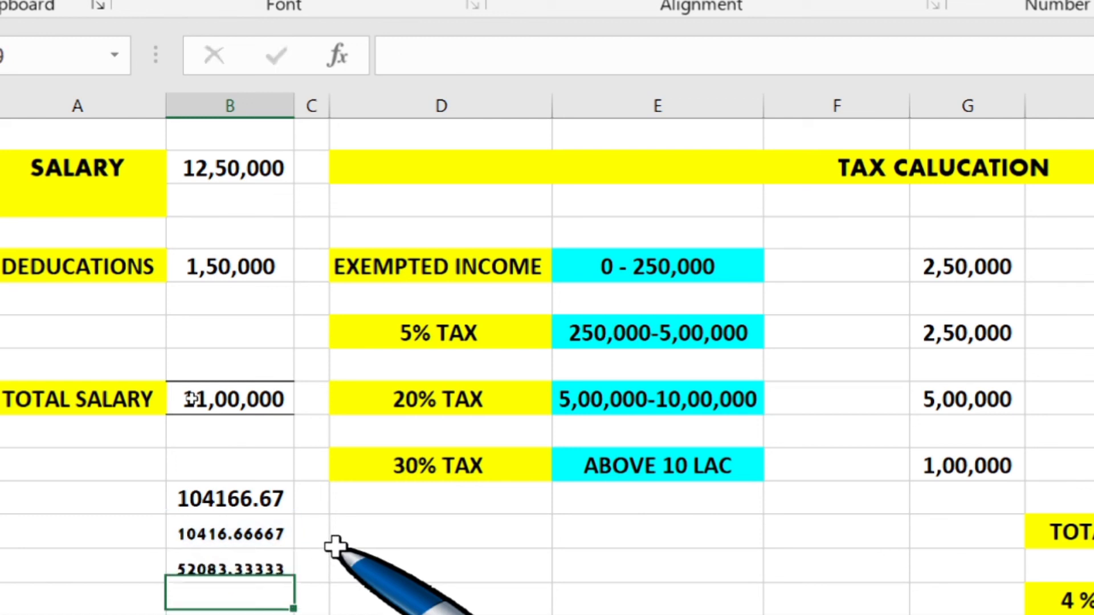
key("Up")
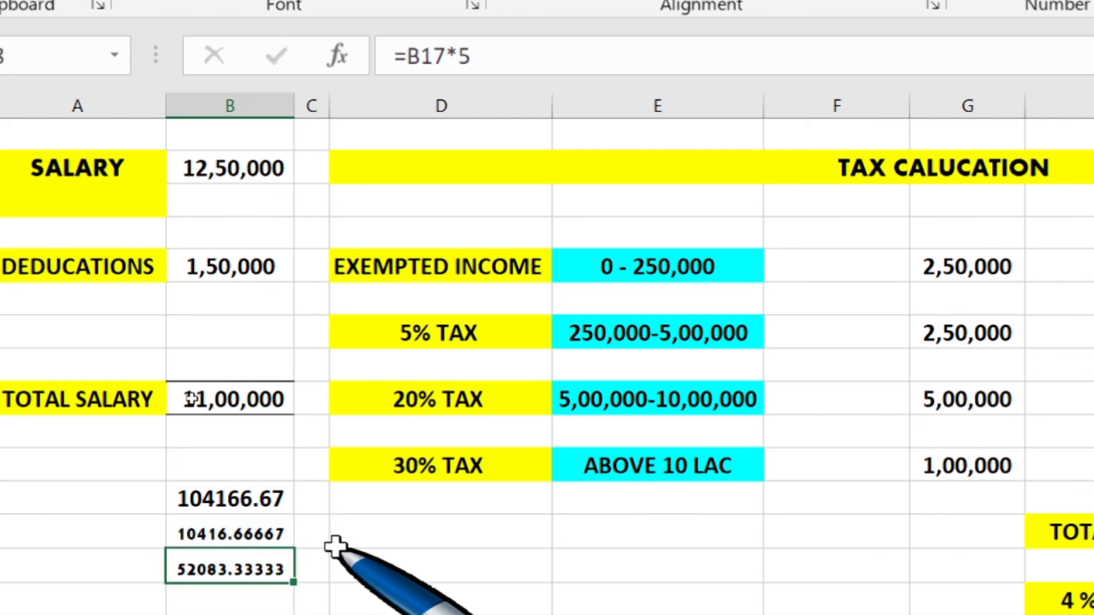
left_click(258, 177)
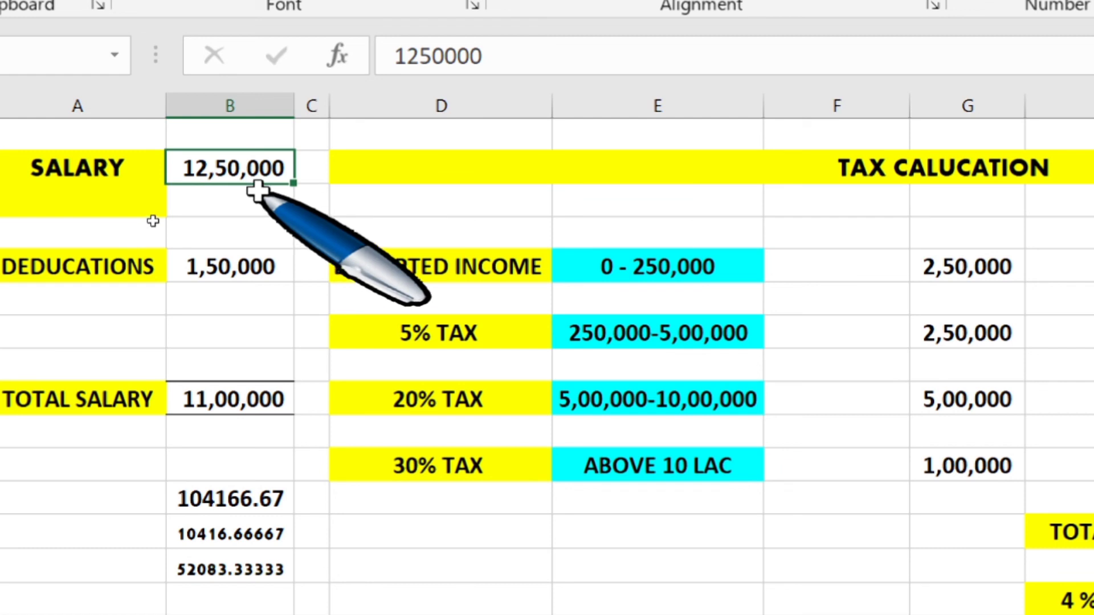
Change SALARY in B6 to =1250000+52803, showing 13,02,803 and total salary 11,52,803
key("F2")
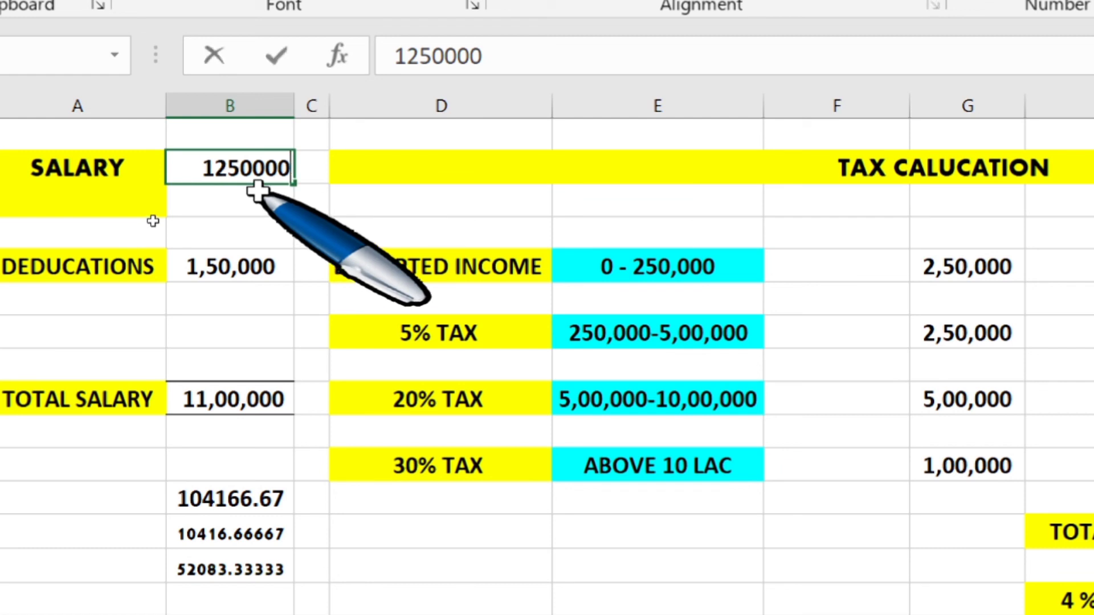
key("Home")
type("=")
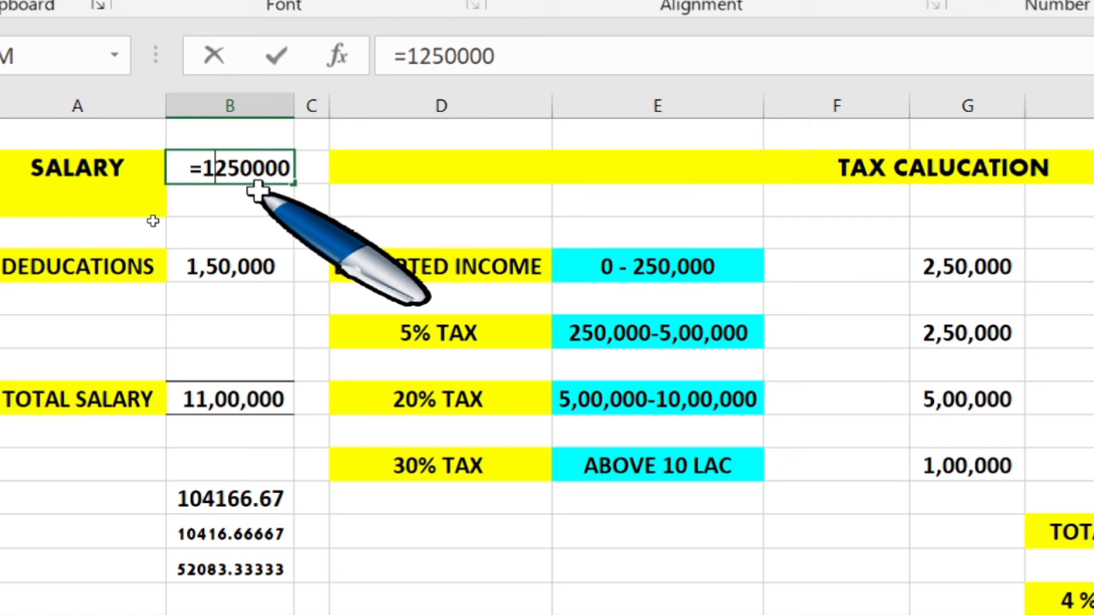
key("Right")
key("Right")
key("Right")
key("Right")
key("Right")
type("+52")
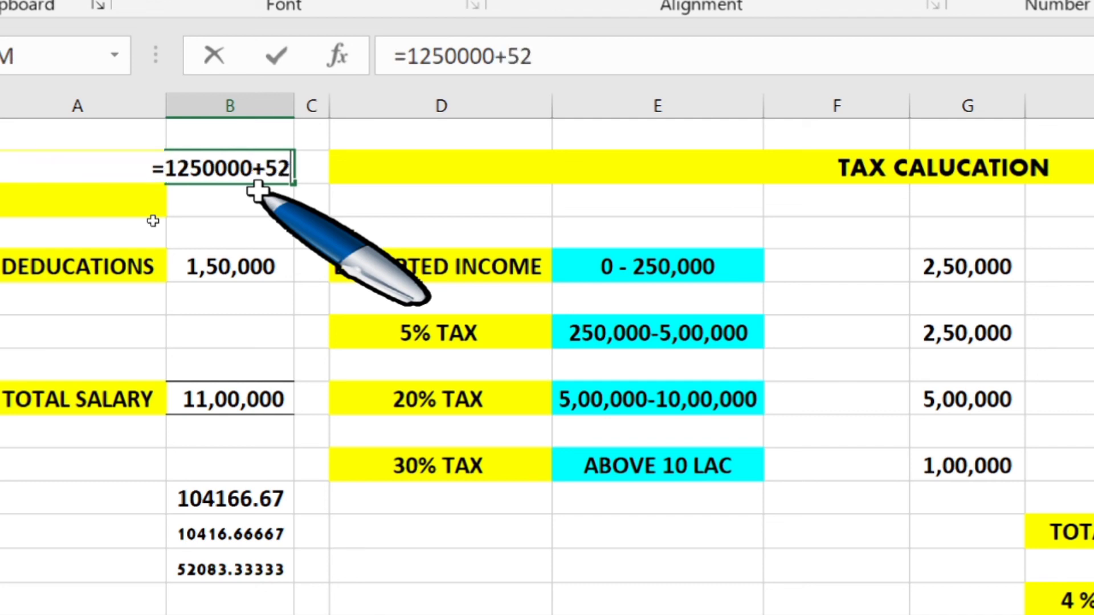
type("803")
key("ctrl+Return")
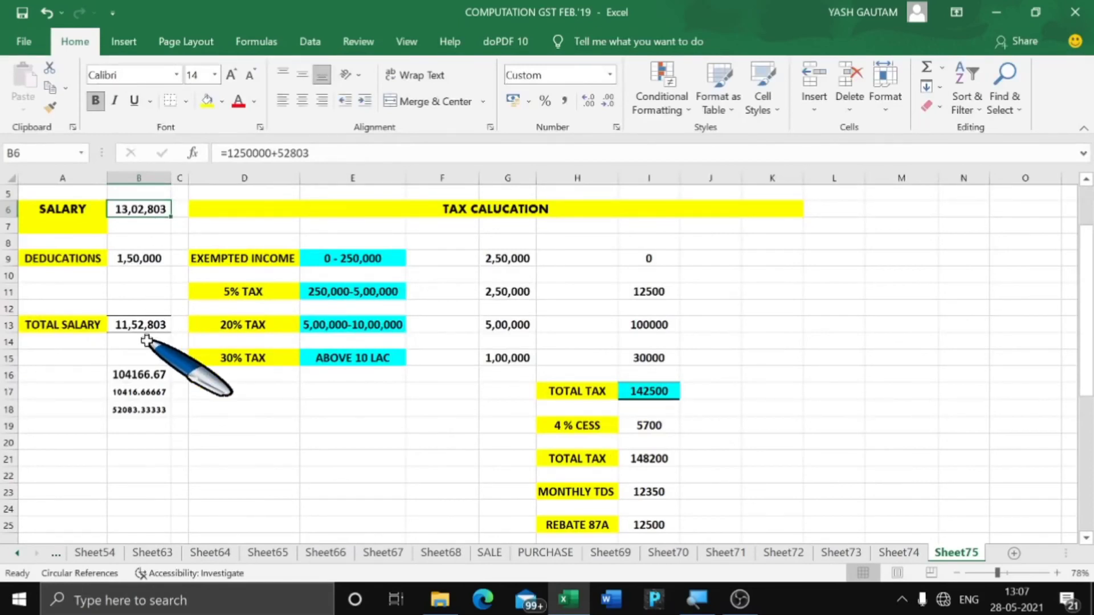
scroll(573, 449, "down", 5)
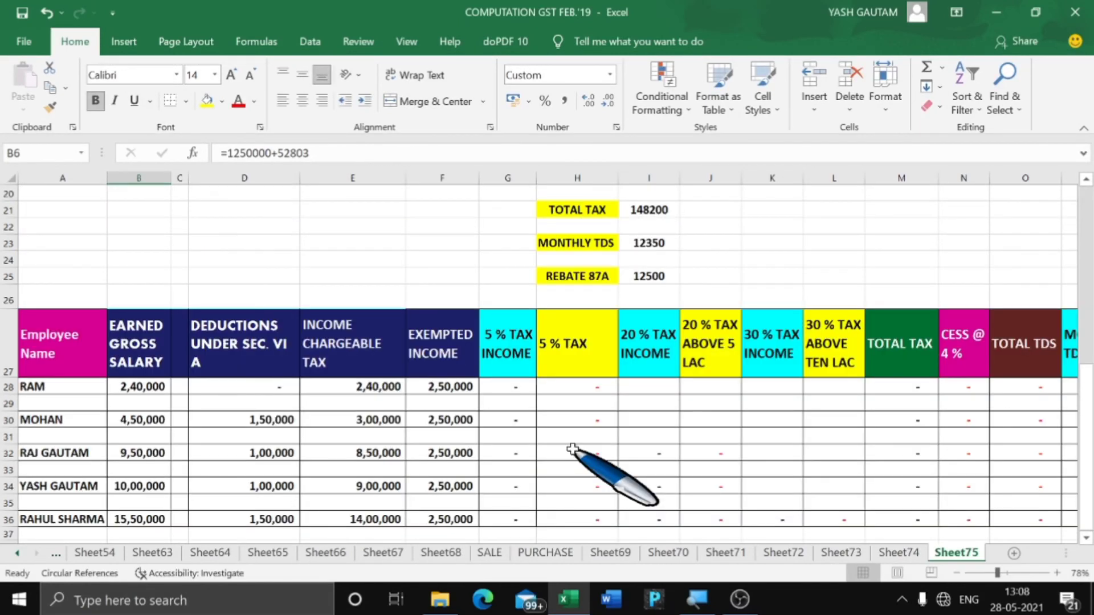